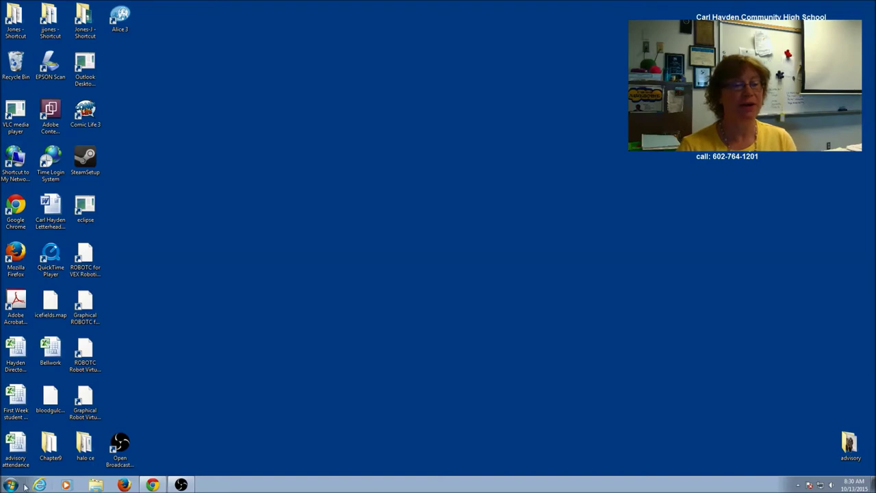
Step: Launch Microsoft Publisher 2010 from the Start menu's Microsoft Office program folder
click(9, 487)
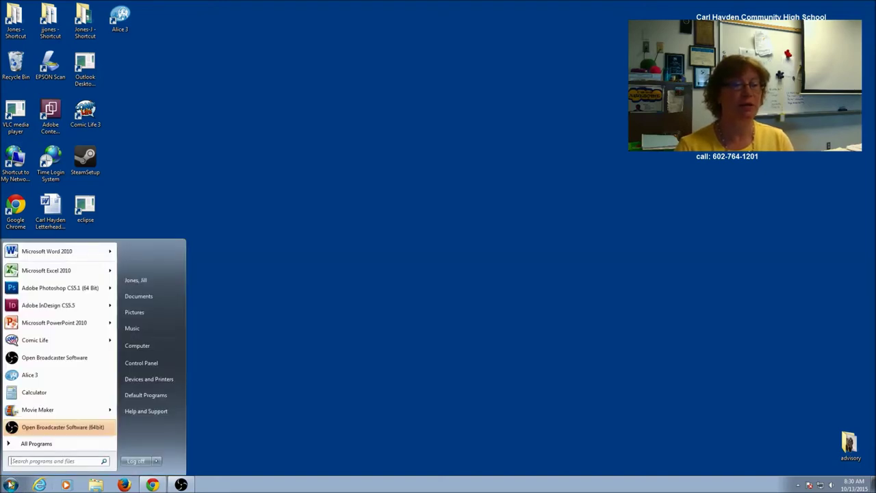
click(36, 445)
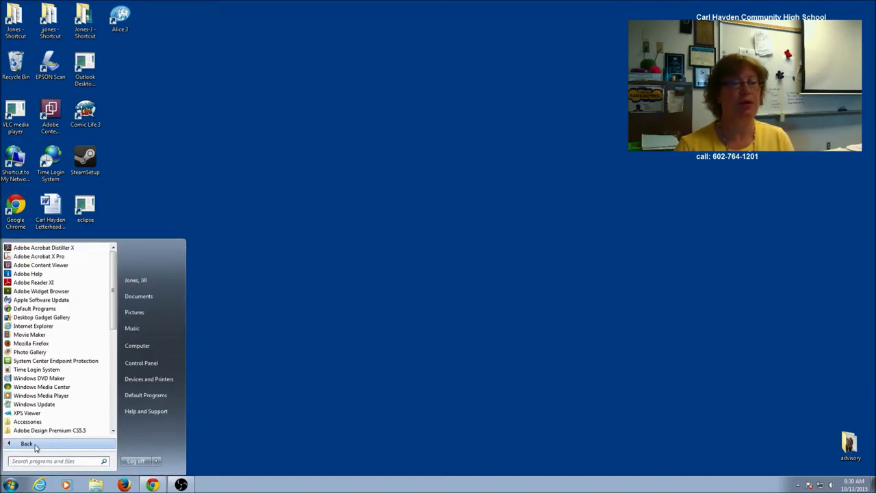
drag(112, 322, 105, 393)
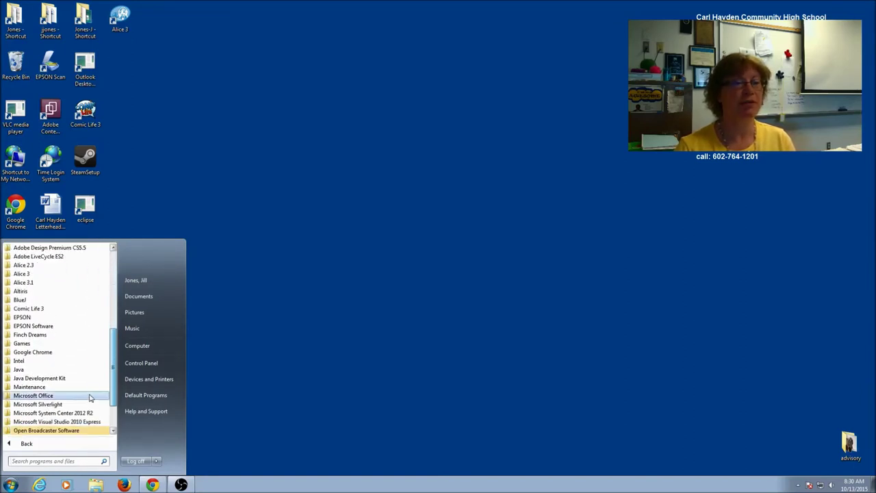
click(88, 395)
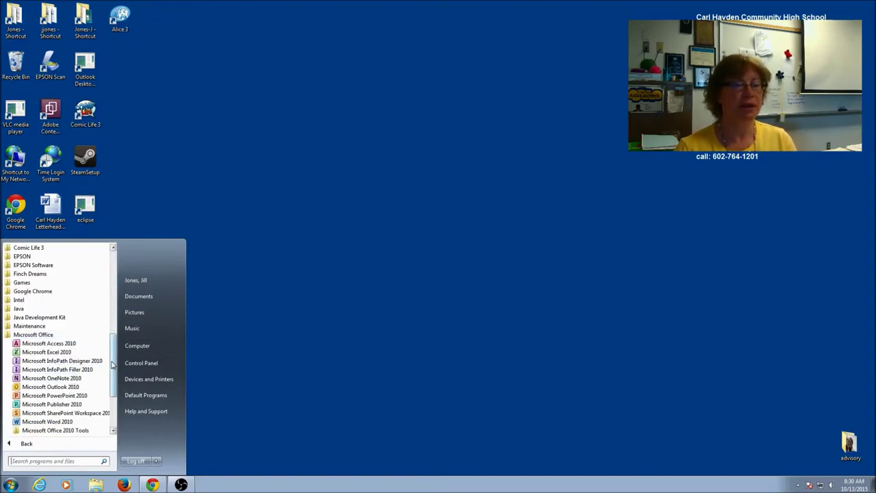
drag(113, 363, 113, 375)
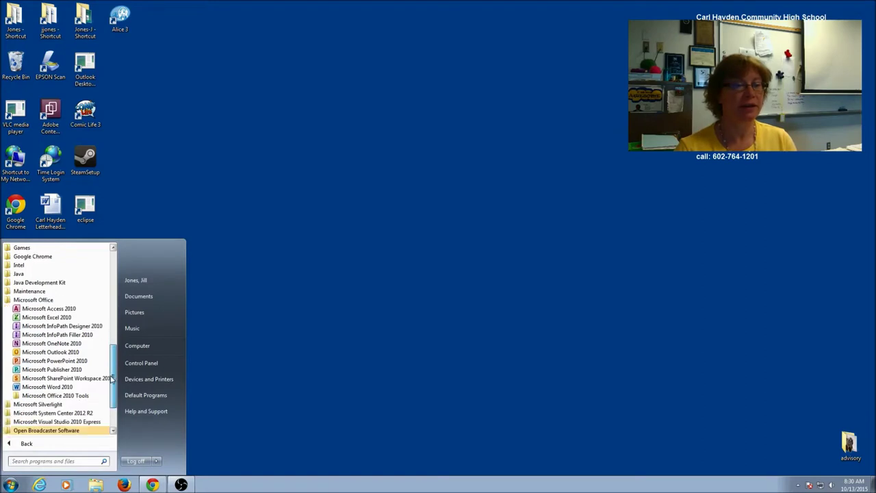
click(48, 370)
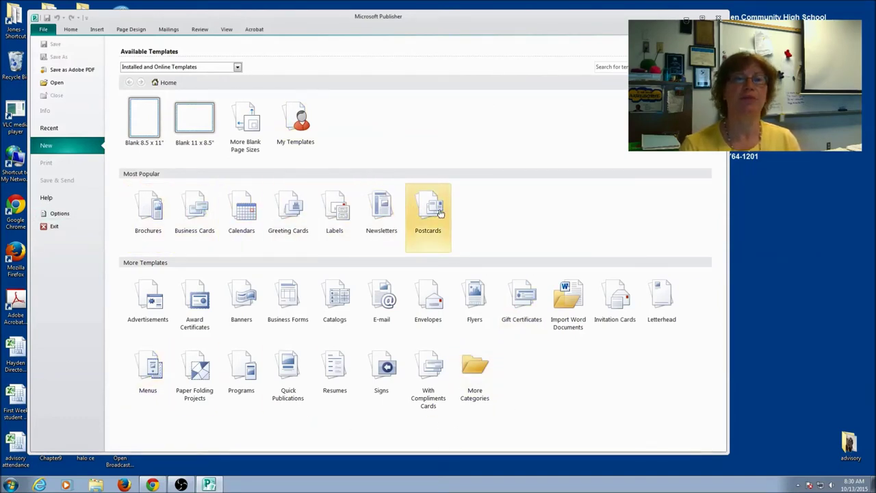
Step: Preview the Calendars, Award Certificates and Paper Folding Projects templates, returning to the categories each time
click(244, 217)
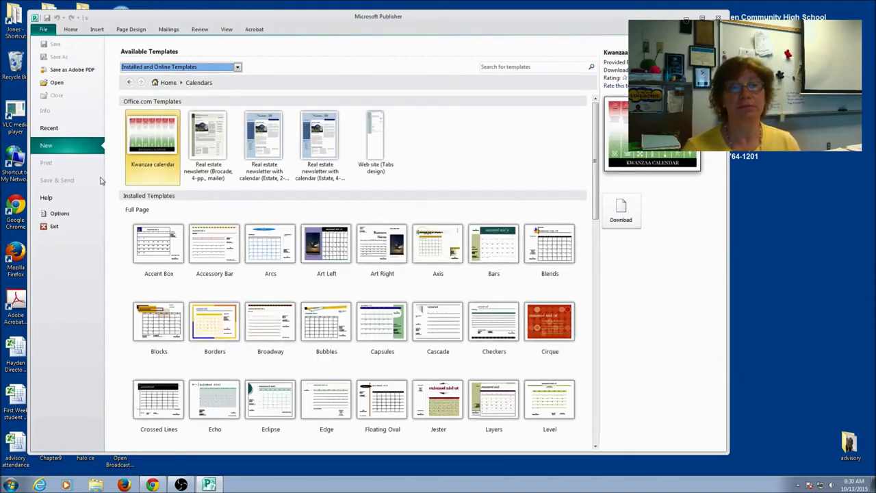
click(173, 82)
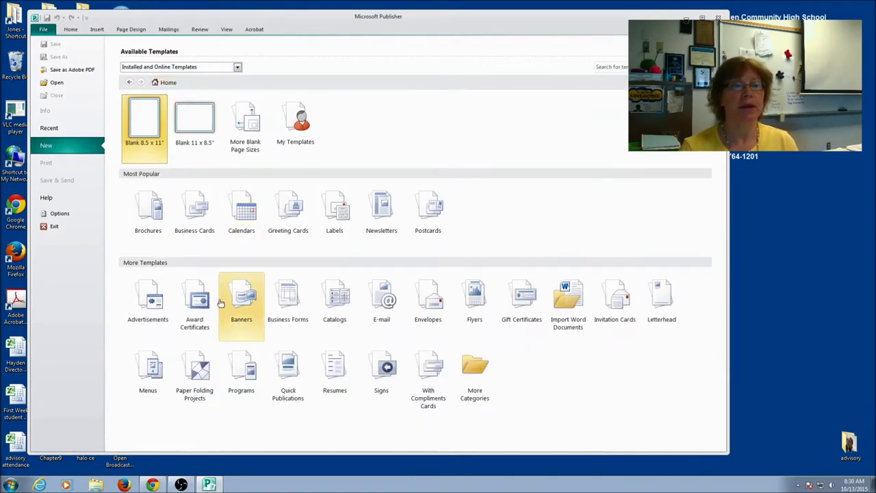
click(195, 301)
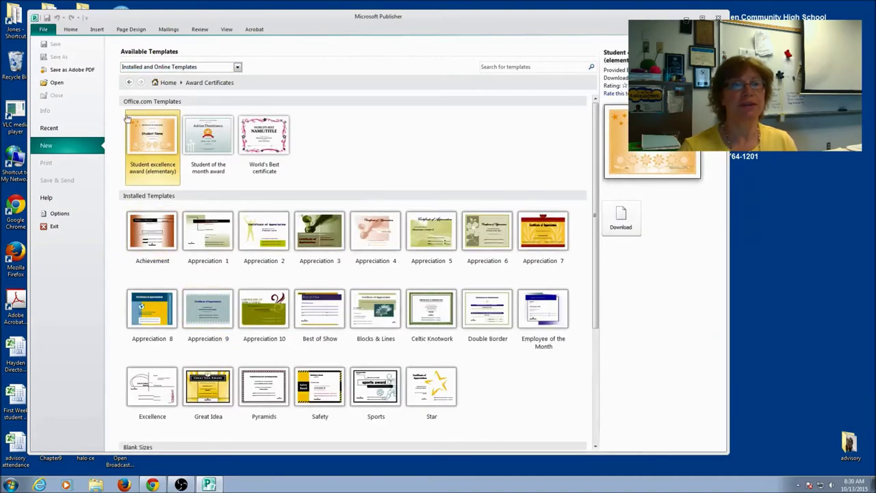
click(172, 82)
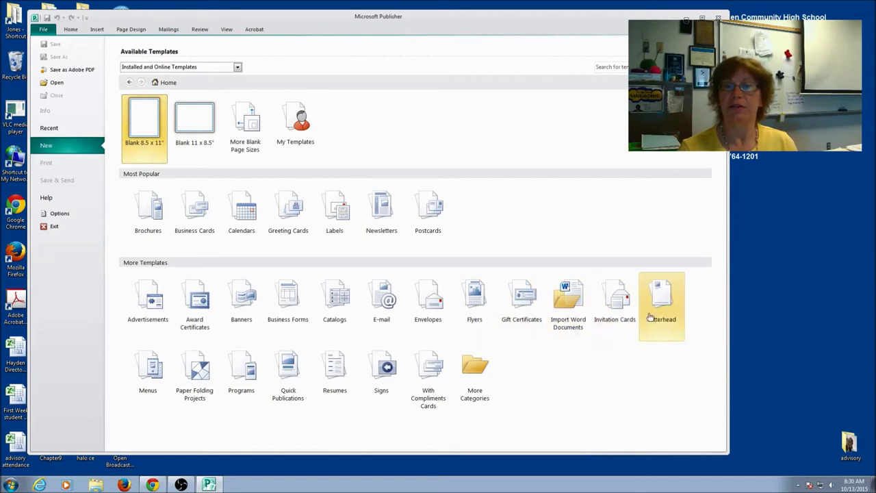
click(195, 381)
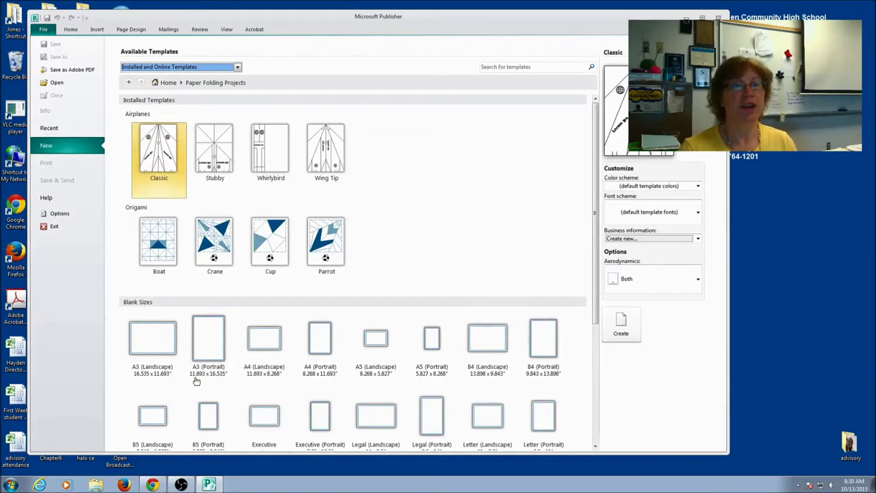
click(169, 82)
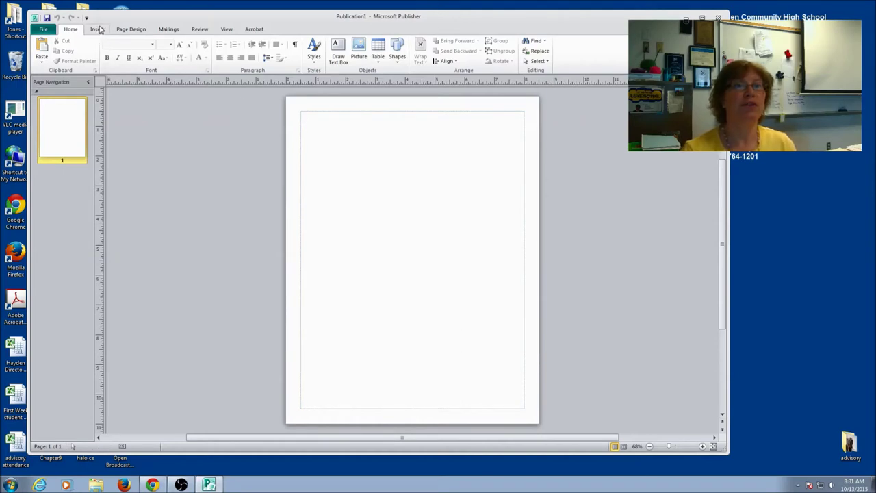
Step: Insert the 'audition' photo from file onto the page
click(96, 30)
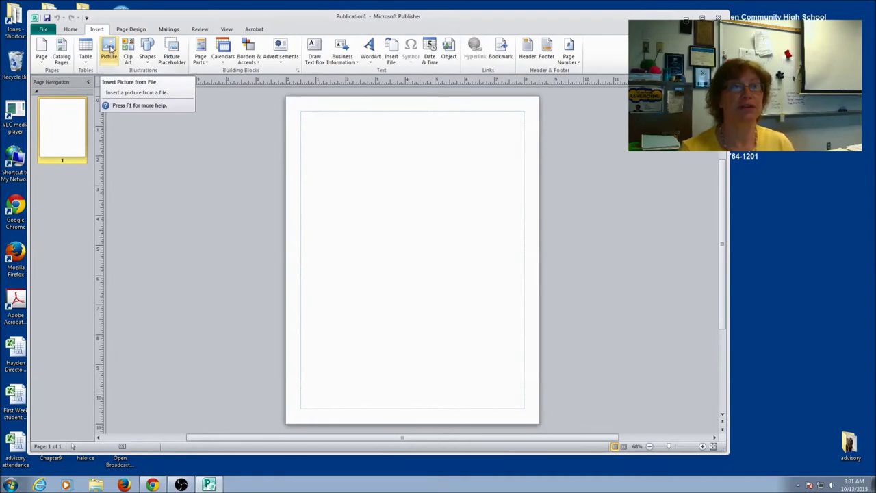
click(109, 48)
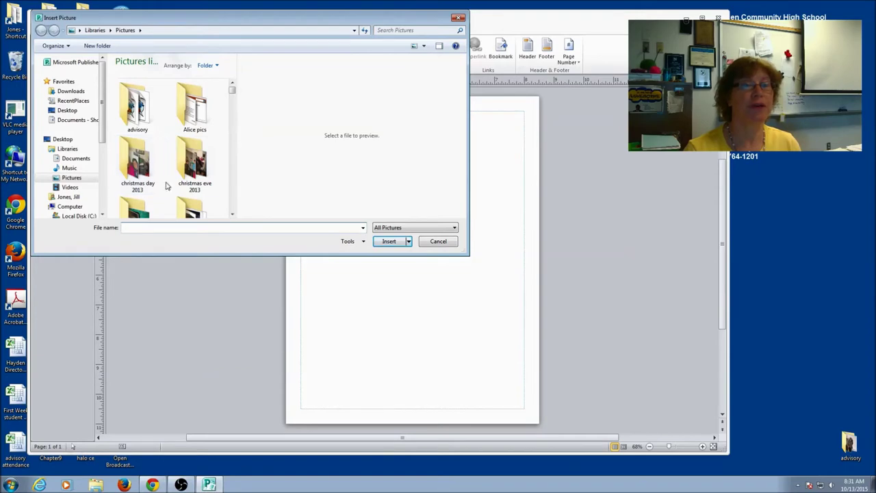
scroll(232, 93, down, 5)
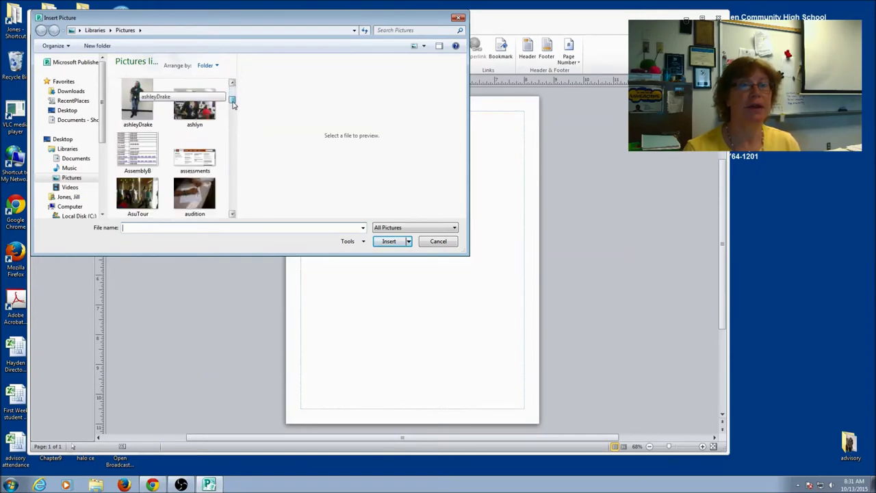
click(199, 192)
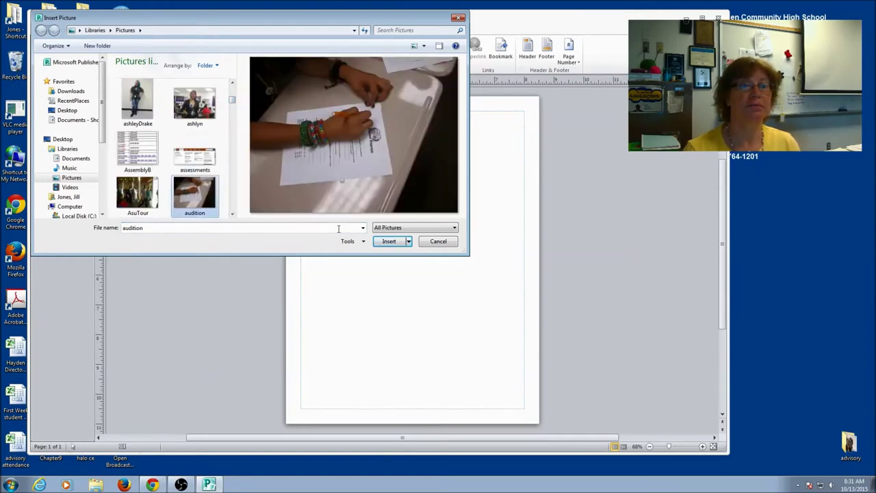
click(385, 241)
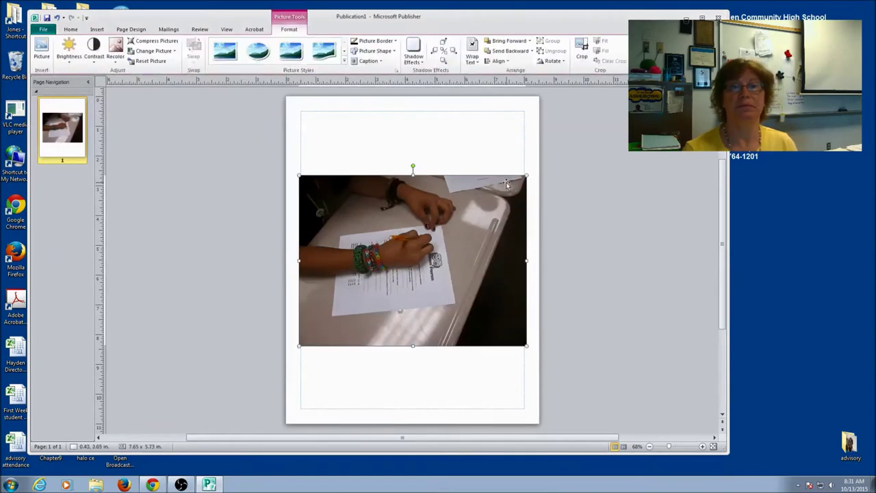
Step: Shrink the audition photo and move it to the upper-left area of the page
drag(526, 176, 451, 233)
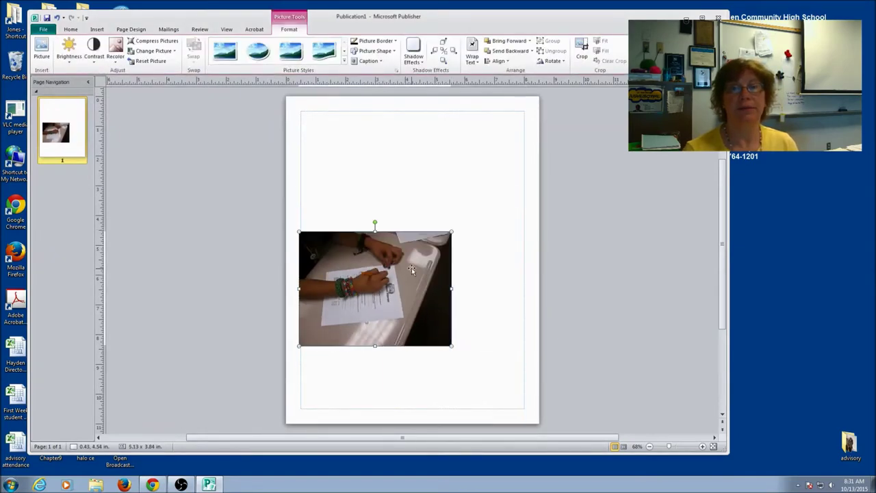
drag(391, 281, 394, 198)
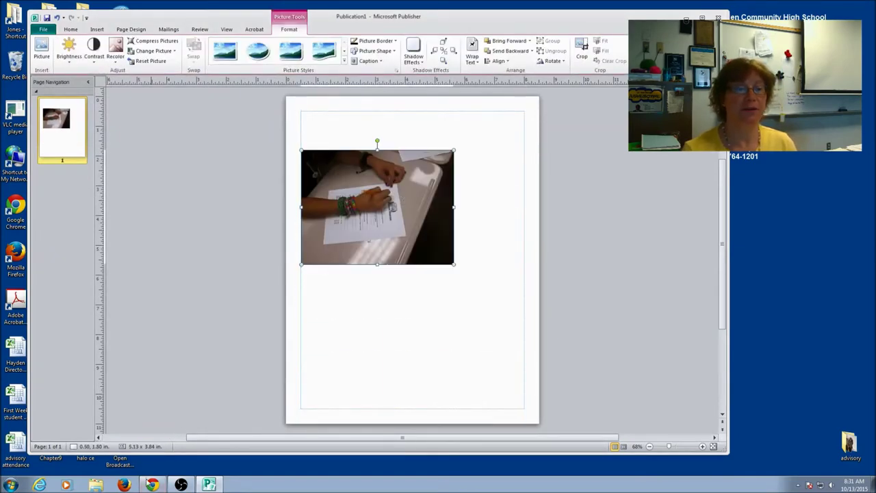
click(151, 485)
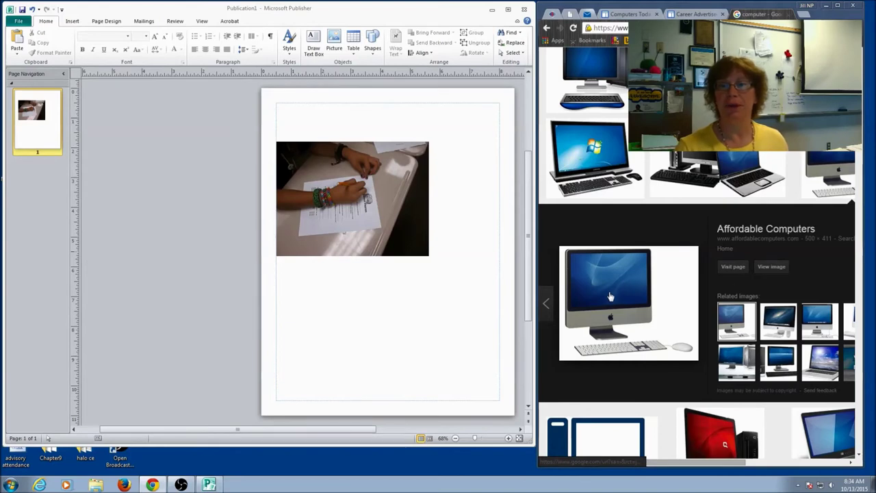
Step: Paste the copied computer picture, shrink it and place it just below the audition photo
scroll(619, 298, up, 3)
key(ctrl+v)
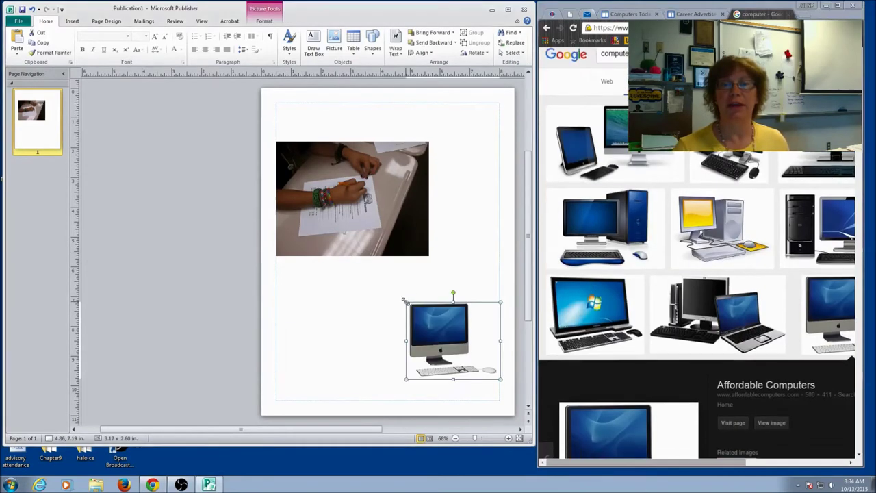
mouse_move(405, 302)
mouse_down()
mouse_move(367, 270)
mouse_move(408, 304)
mouse_move(407, 296)
mouse_up()
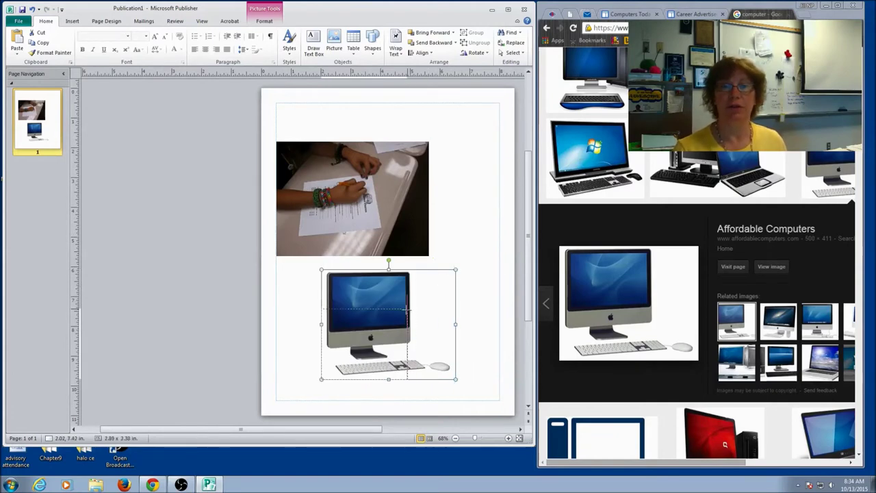
drag(455, 269, 409, 309)
drag(370, 334, 416, 291)
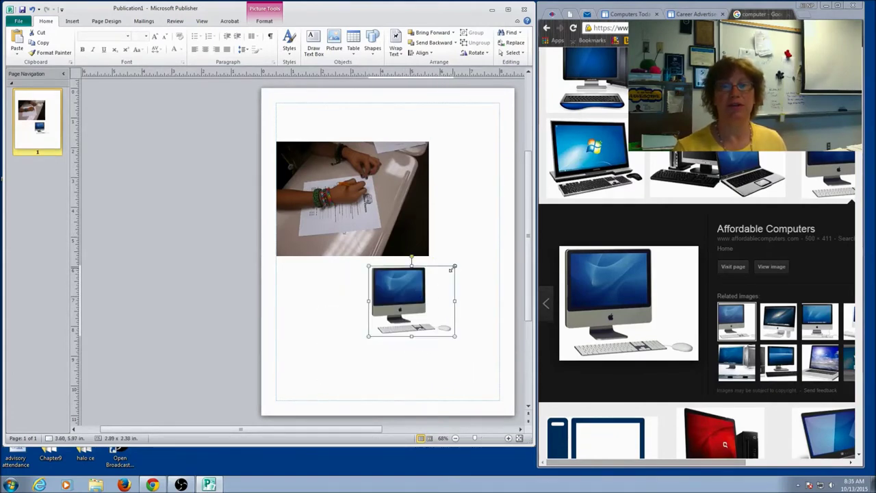
click(459, 254)
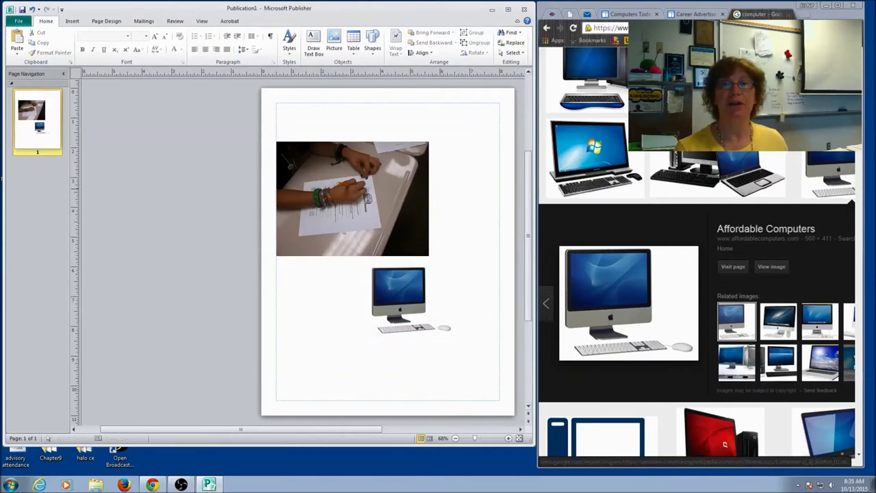
click(826, 5)
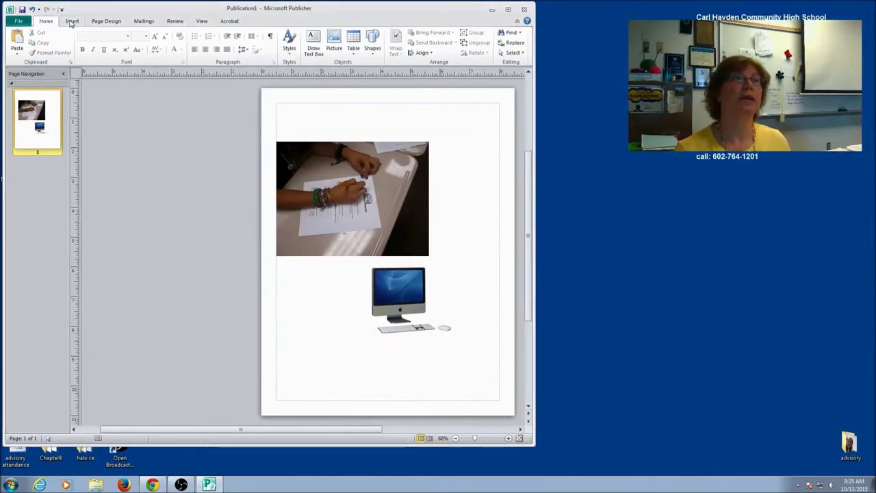
Step: Drag the Lego chef clip art from the Clip Art pane onto the page's top-right
click(72, 21)
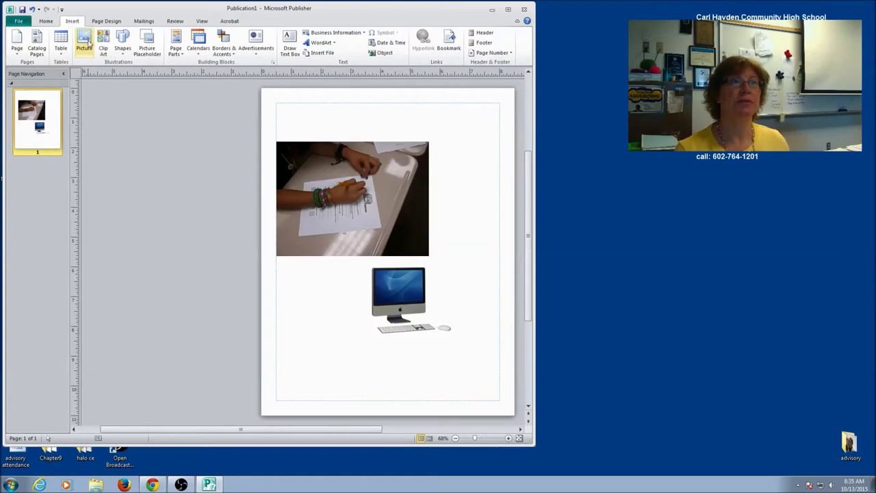
click(104, 48)
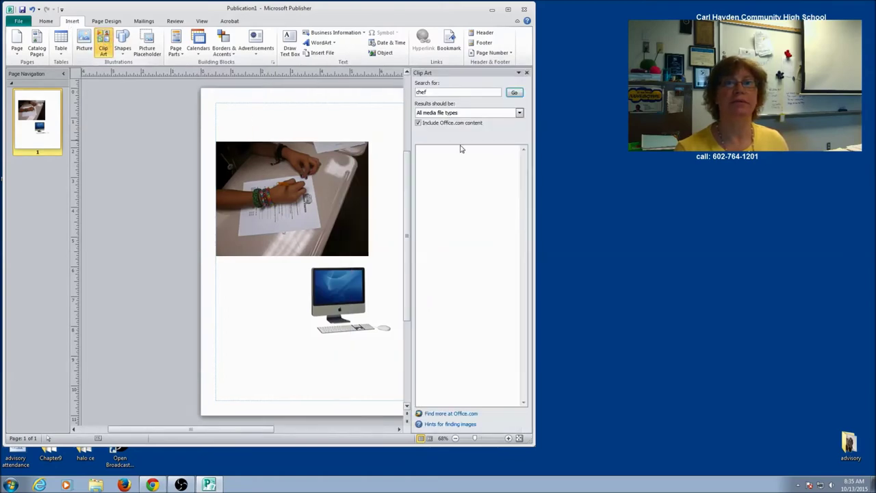
drag(532, 141, 793, 141)
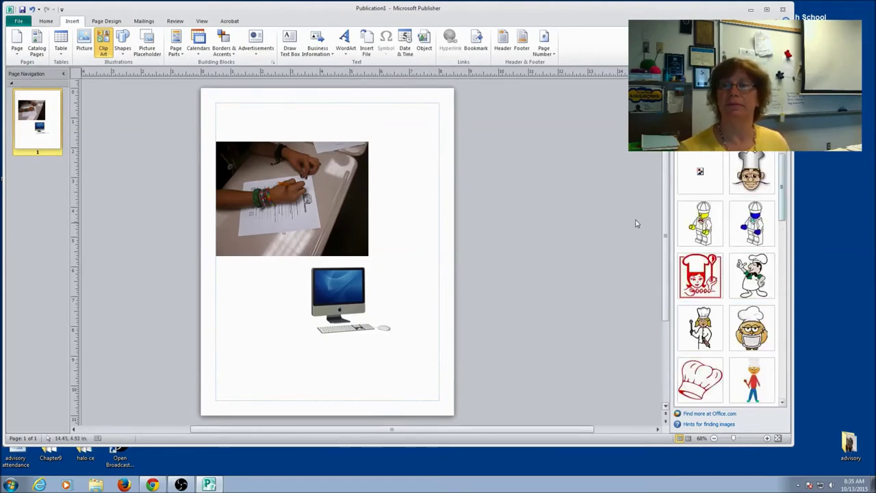
drag(699, 234, 419, 135)
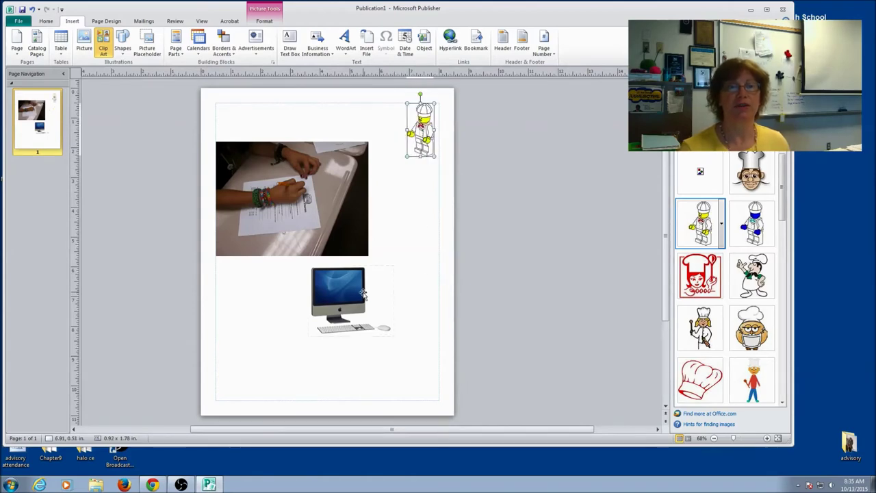
Step: Shift the computer picture and the audition photo down and to the right
click(345, 300)
drag(345, 300, 372, 331)
drag(305, 202, 345, 226)
click(271, 349)
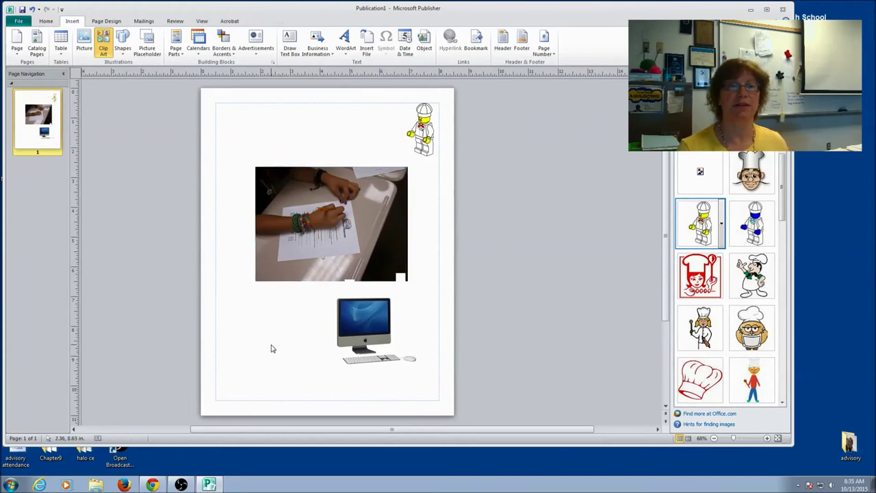
click(288, 49)
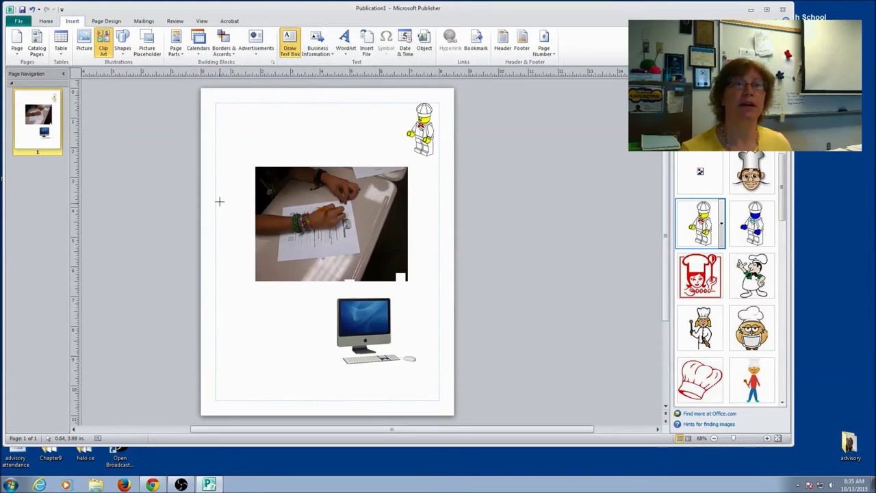
Step: Draw a text box at the page top and type the greeting in Berlin Sans FB Demi 16
mouse_move(228, 293)
mouse_down()
mouse_move(329, 399)
mouse_move(298, 373)
mouse_move(304, 342)
mouse_up()
drag(291, 290, 345, 100)
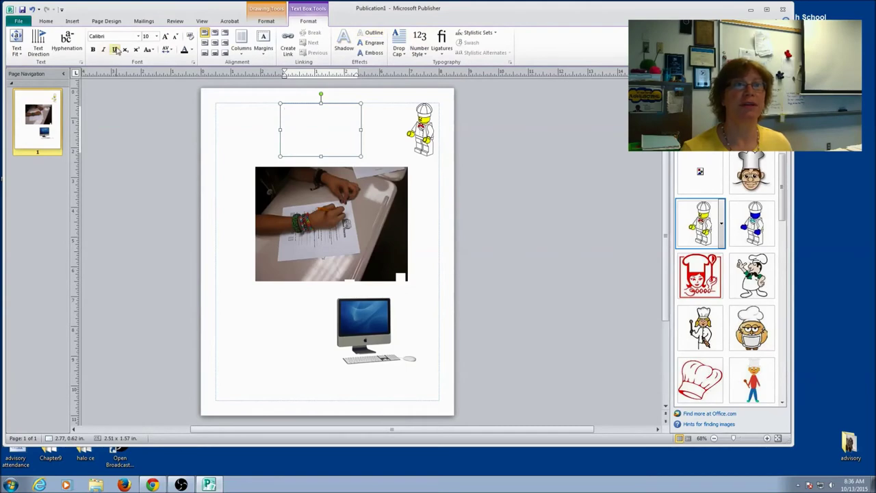
click(139, 36)
scroll(120, 123, down, 9)
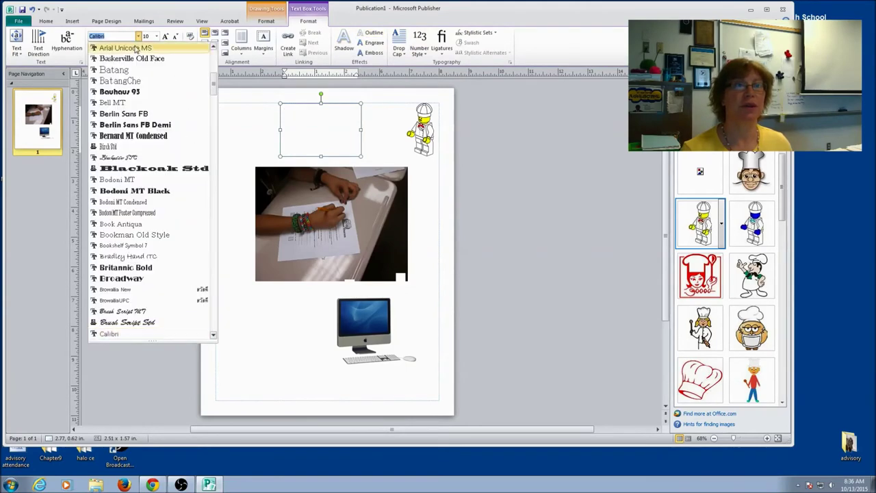
click(122, 125)
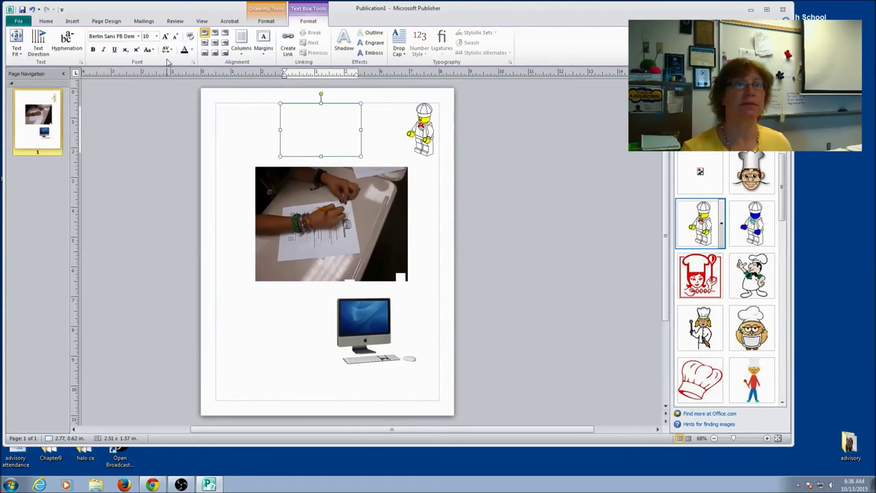
click(156, 37)
click(149, 125)
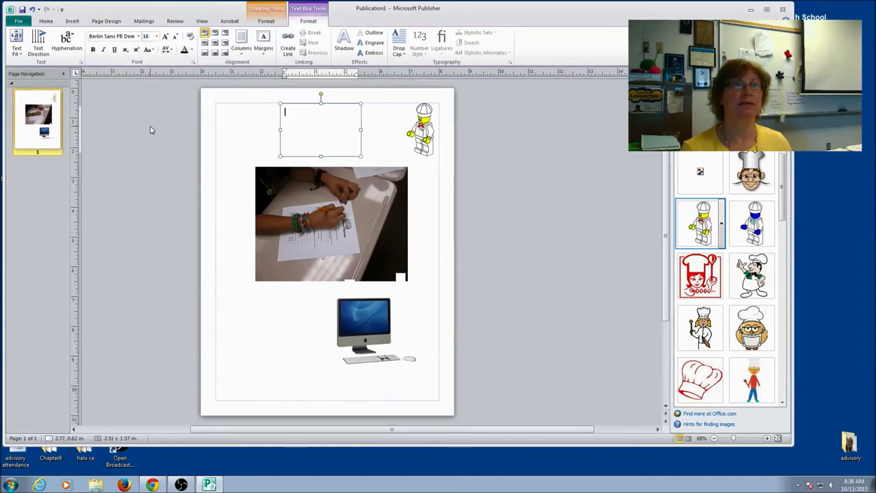
text(Hi)
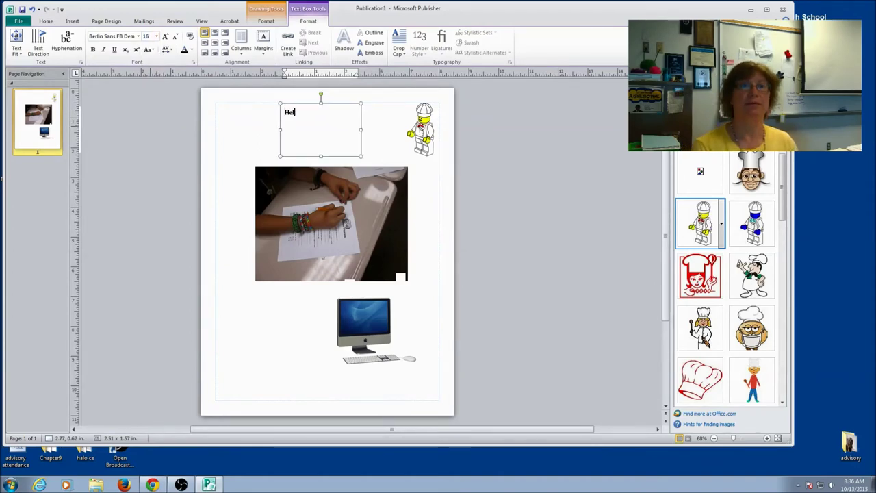
text(llo Class! Welcome to Publisher!)
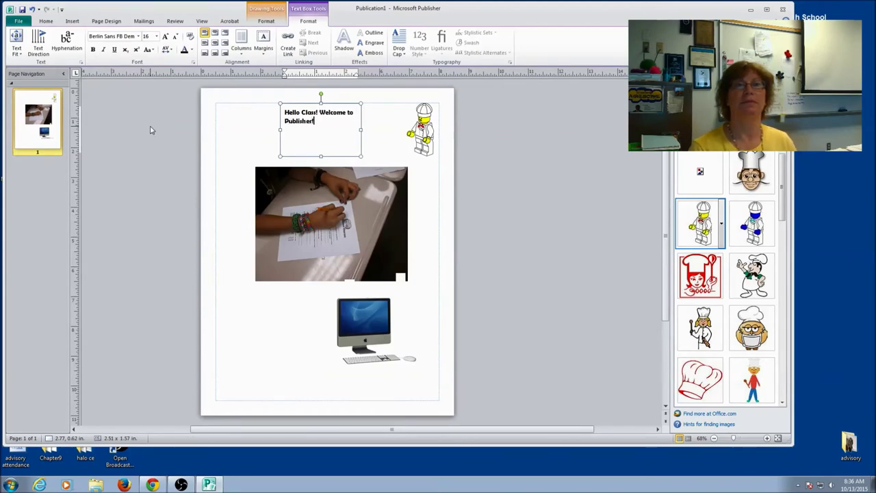
Step: Color the welcome text reddish and move the box beside the computer picture
scroll(152, 131, up, 1)
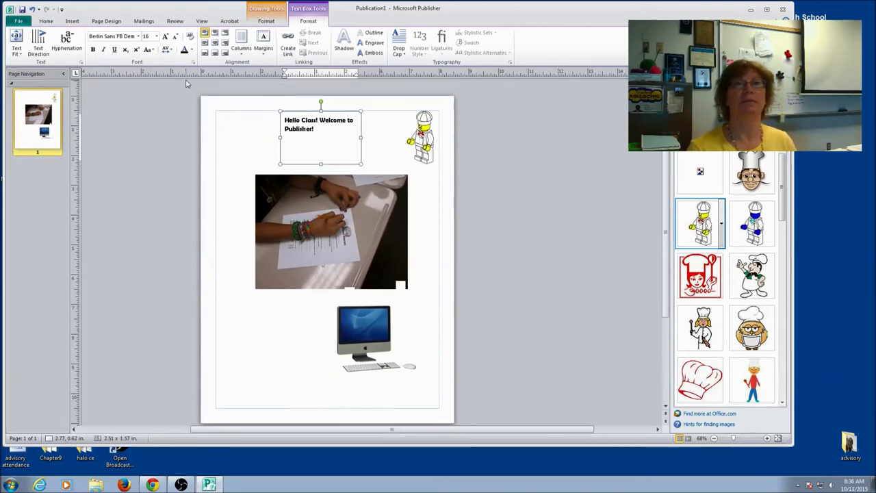
drag(317, 129, 291, 120)
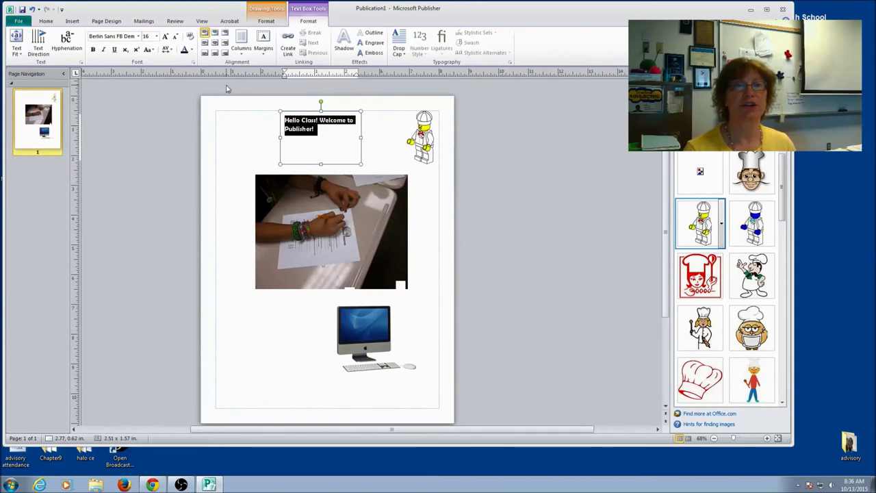
click(191, 50)
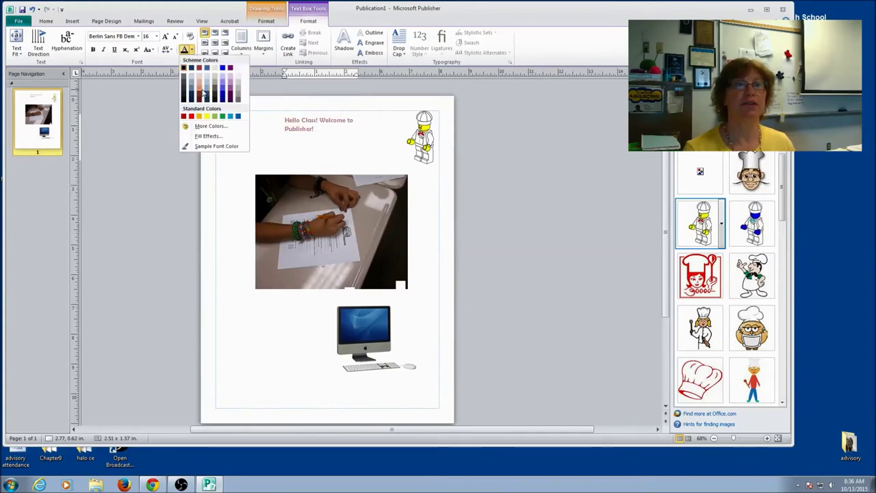
click(203, 94)
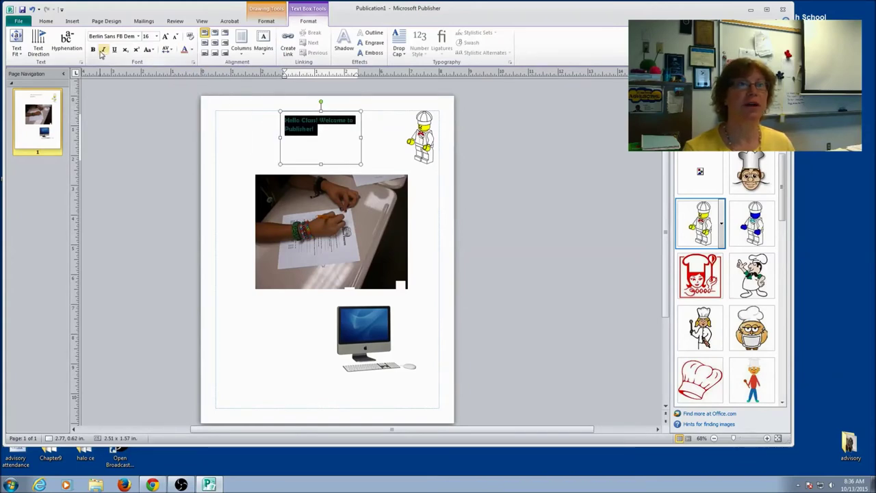
click(231, 143)
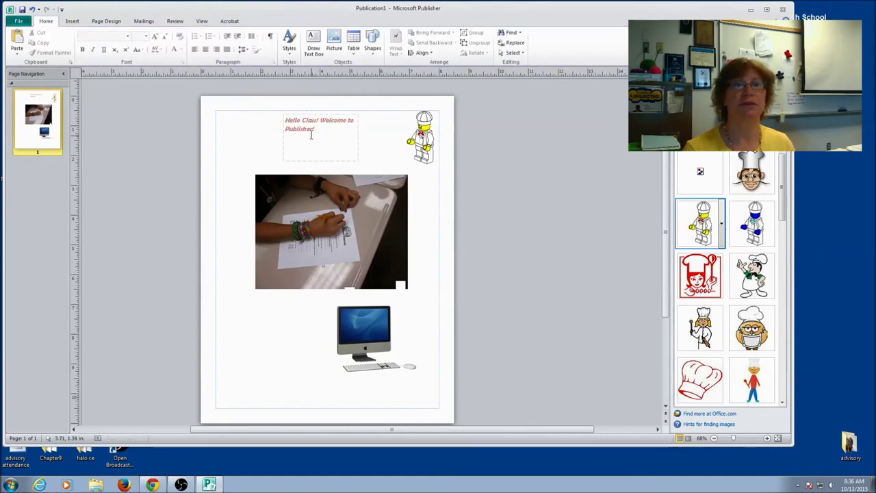
drag(319, 116, 290, 308)
click(241, 309)
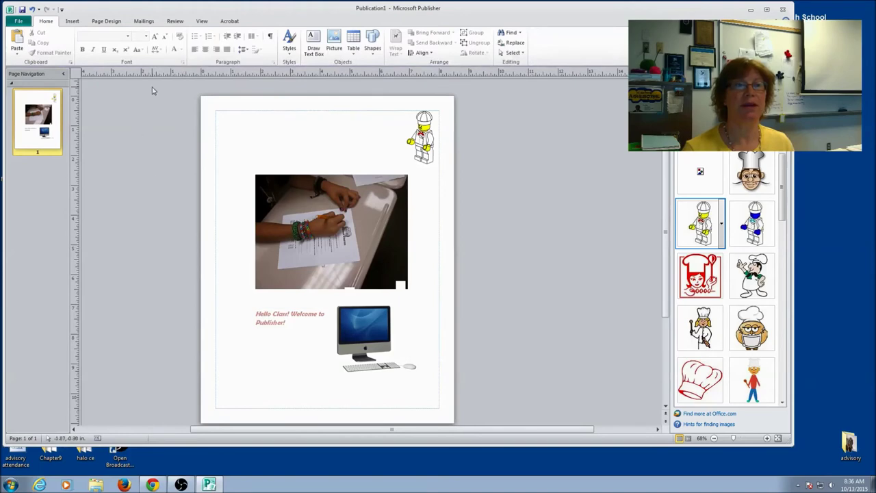
Step: Draw a top-of-page text box reading 'This is another text box.', zooming in to fix a typo
click(313, 42)
mouse_move(287, 114)
mouse_down()
mouse_move(331, 147)
mouse_move(386, 162)
mouse_up()
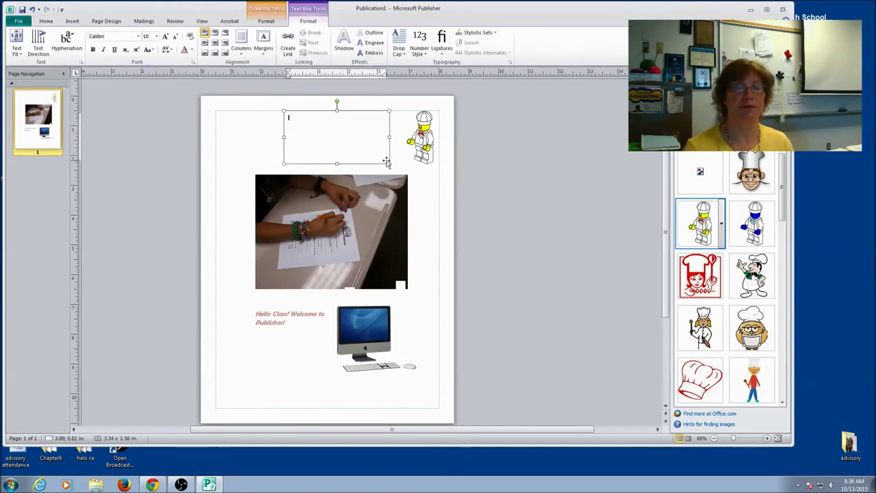
text(This is another text box.)
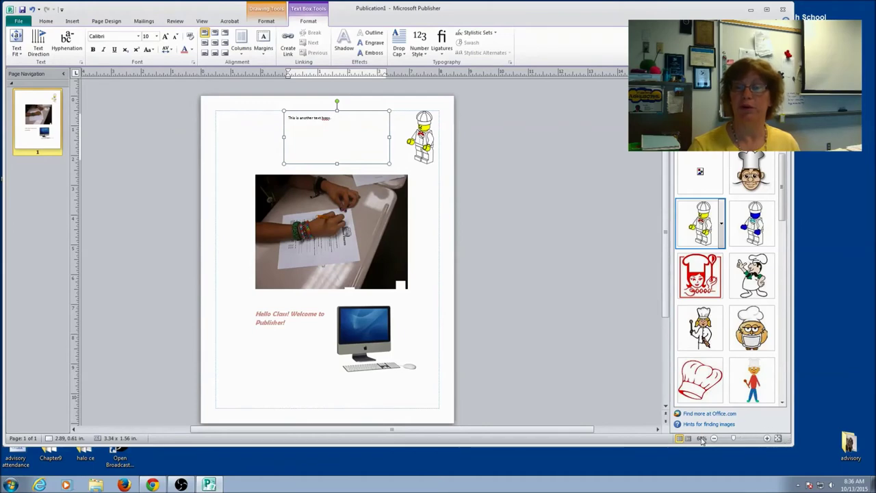
drag(735, 441, 747, 441)
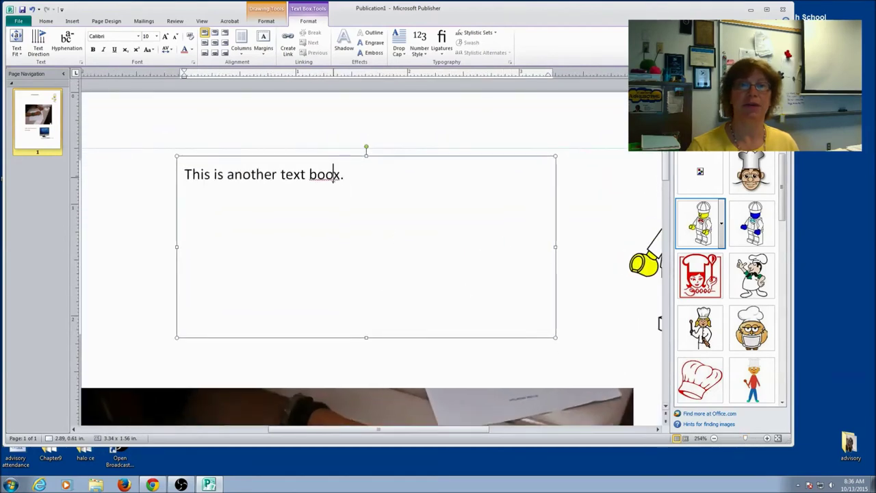
key(BackSpace)
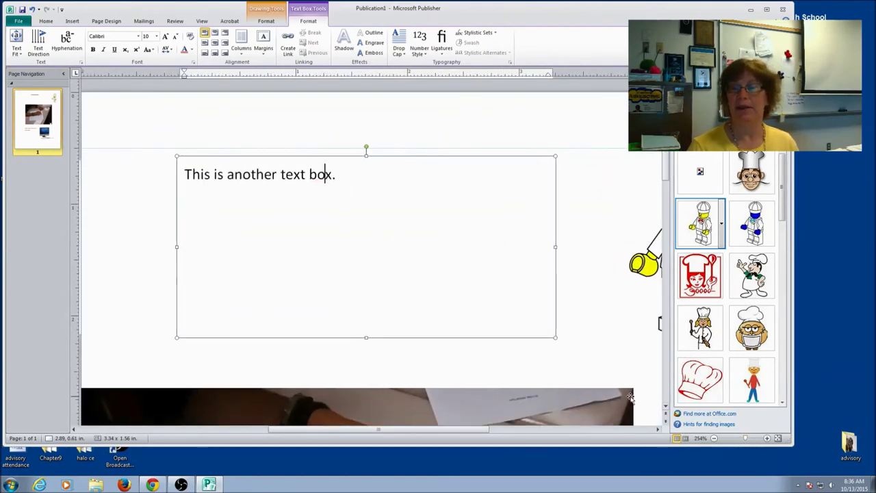
click(746, 442)
drag(746, 442, 736, 441)
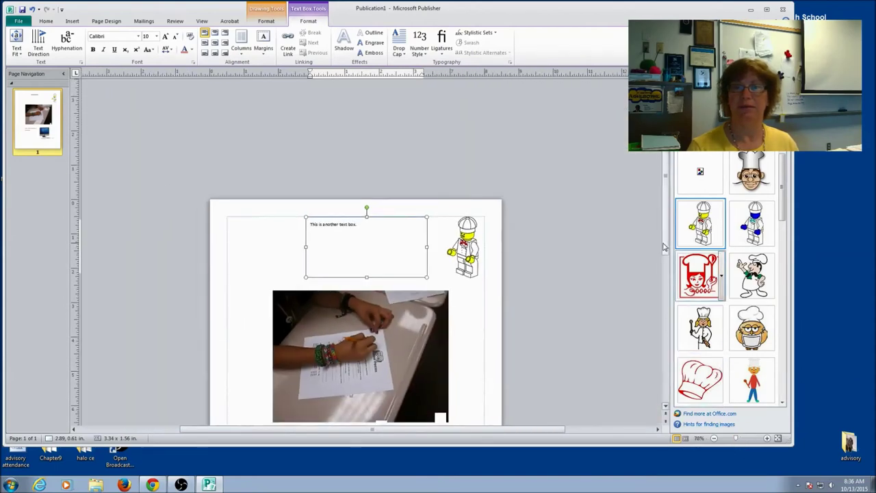
scroll(664, 246, down, 3)
Step: Resize the second text box, fill it light blue-grey and set its outline to No Outline
click(473, 252)
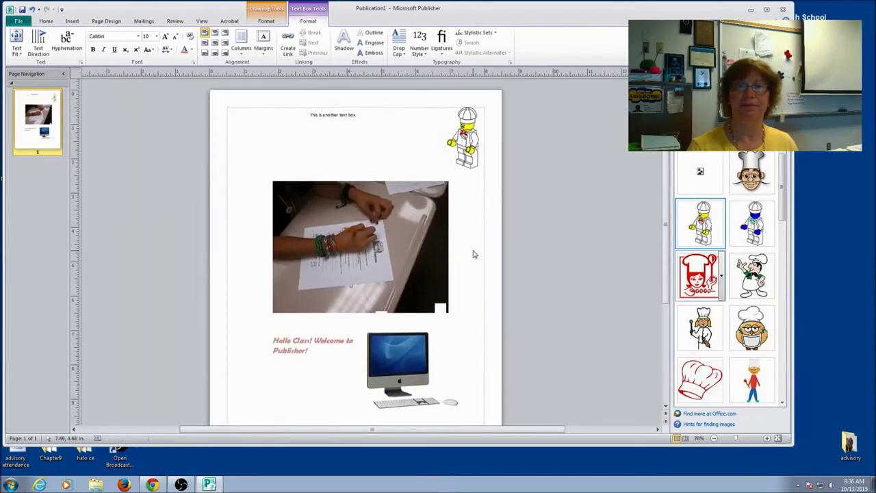
click(317, 121)
drag(306, 104, 300, 126)
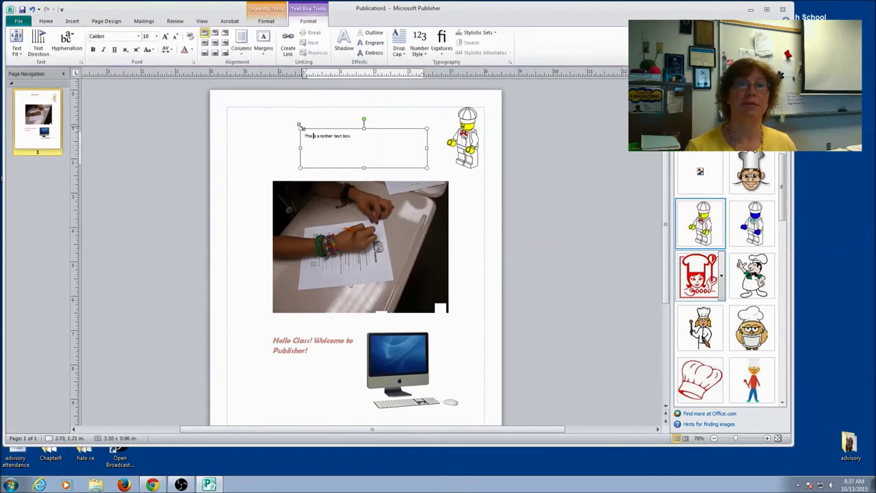
click(267, 21)
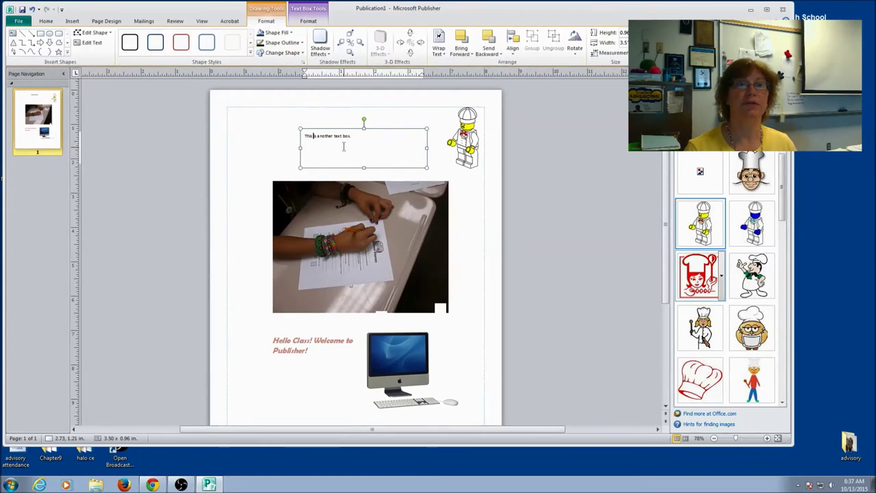
click(291, 33)
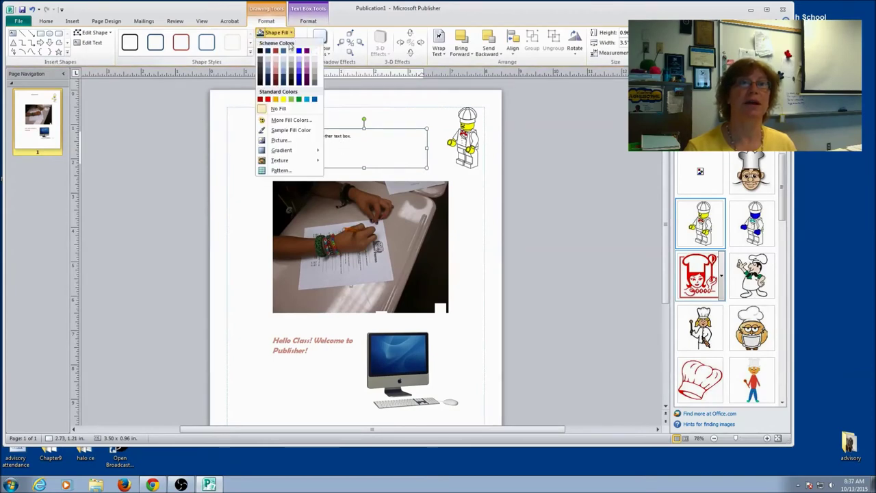
click(285, 61)
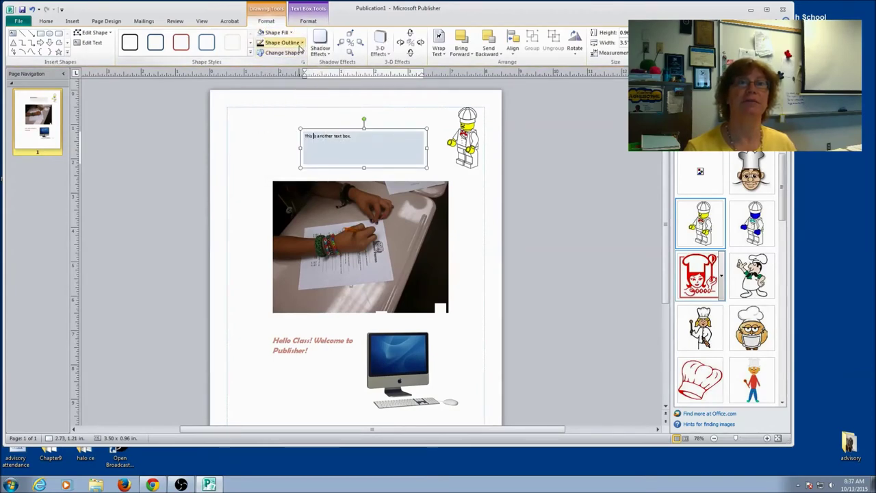
click(301, 43)
click(288, 119)
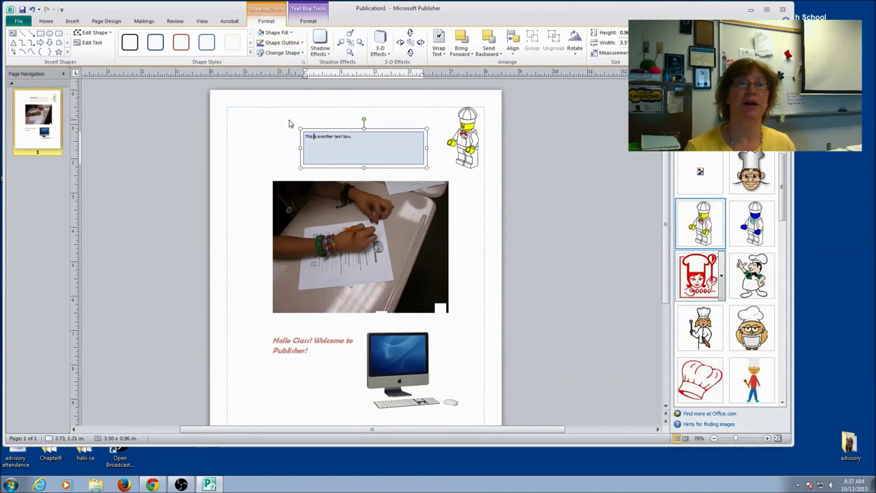
click(281, 143)
Step: Draw a small tall rectangle near the page's top-left
click(373, 49)
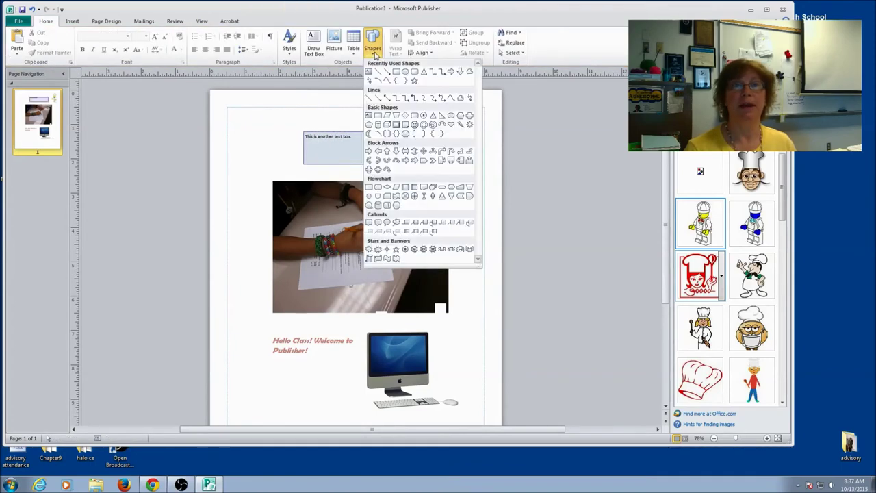
click(393, 71)
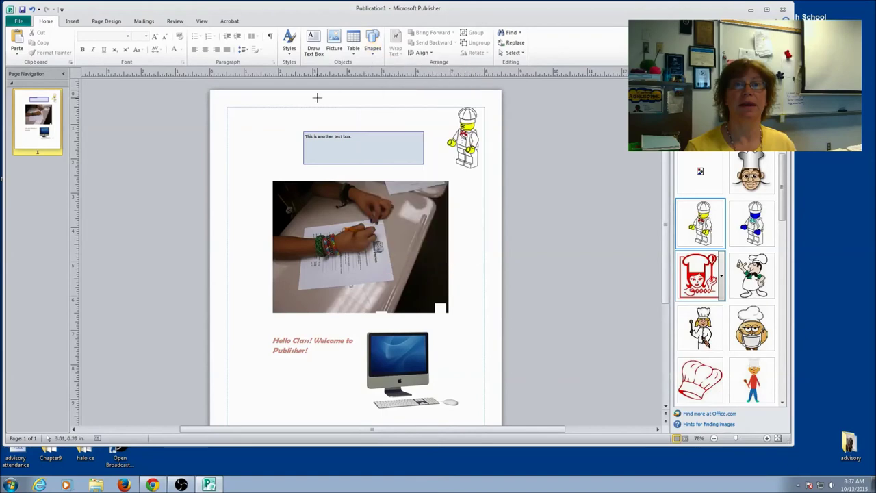
drag(263, 114, 288, 147)
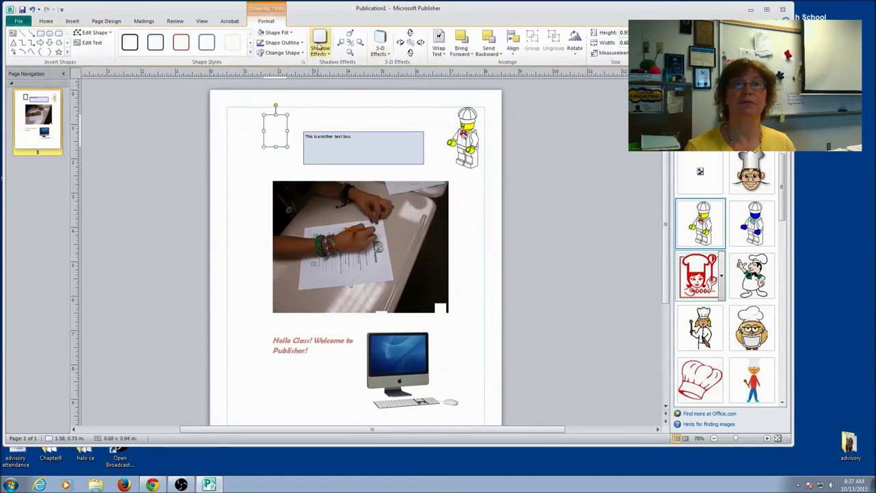
Step: Draw an arrow line from the chef clip art toward the second text box
click(73, 22)
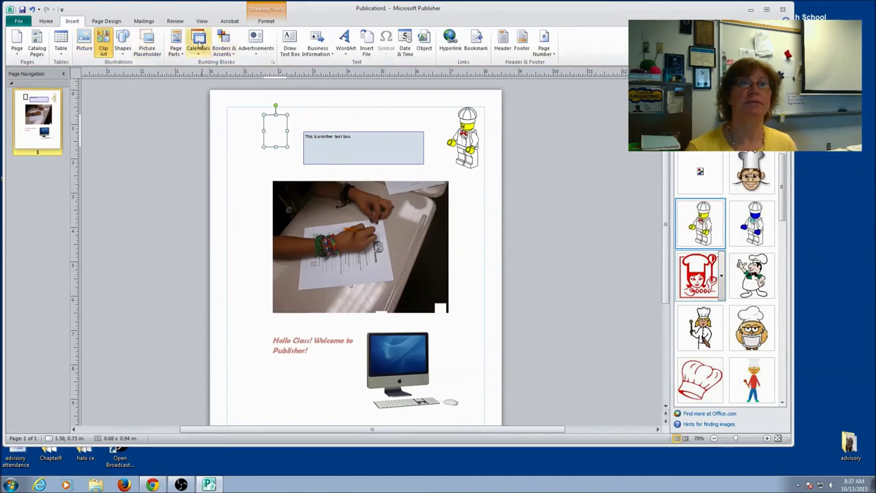
click(125, 53)
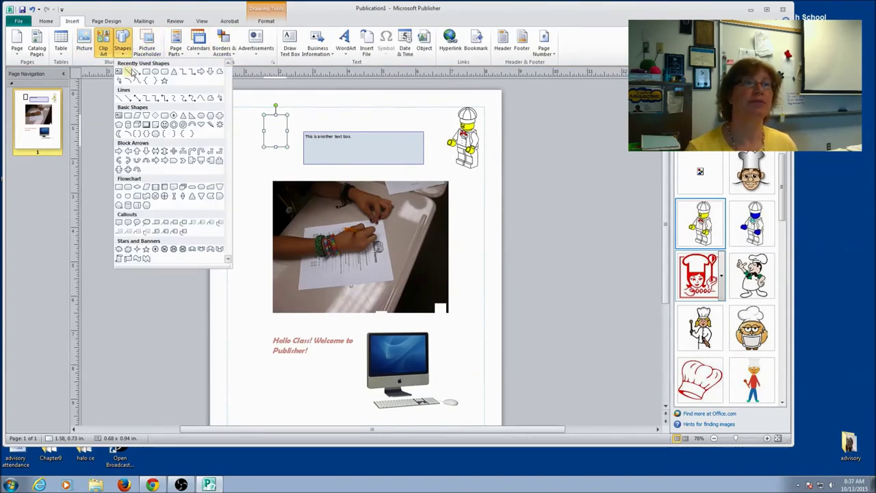
click(137, 72)
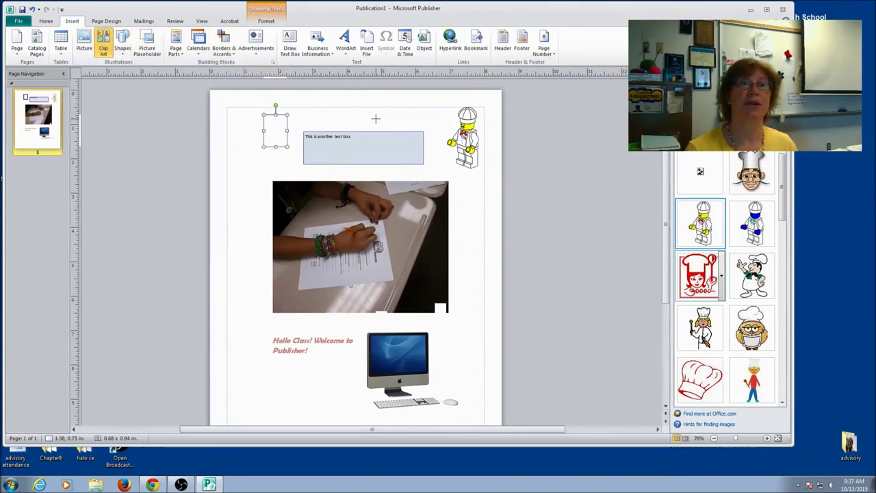
mouse_move(449, 123)
mouse_down()
mouse_move(401, 125)
mouse_move(375, 139)
mouse_up()
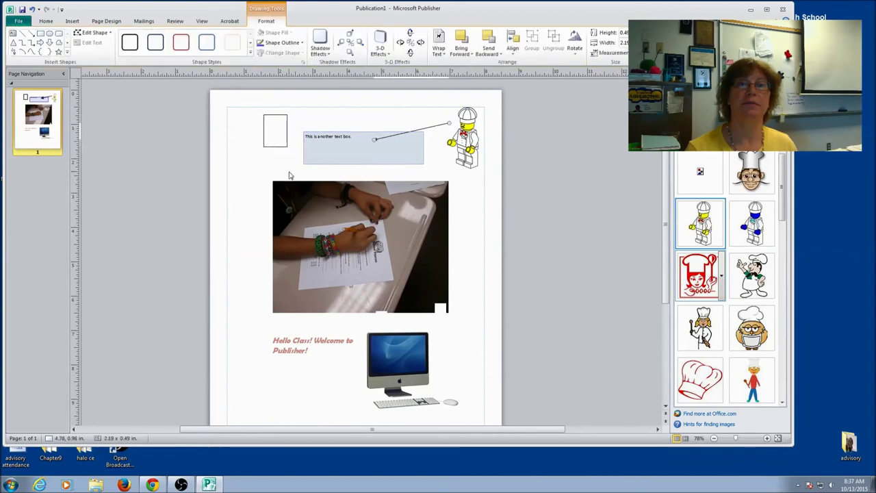
click(251, 186)
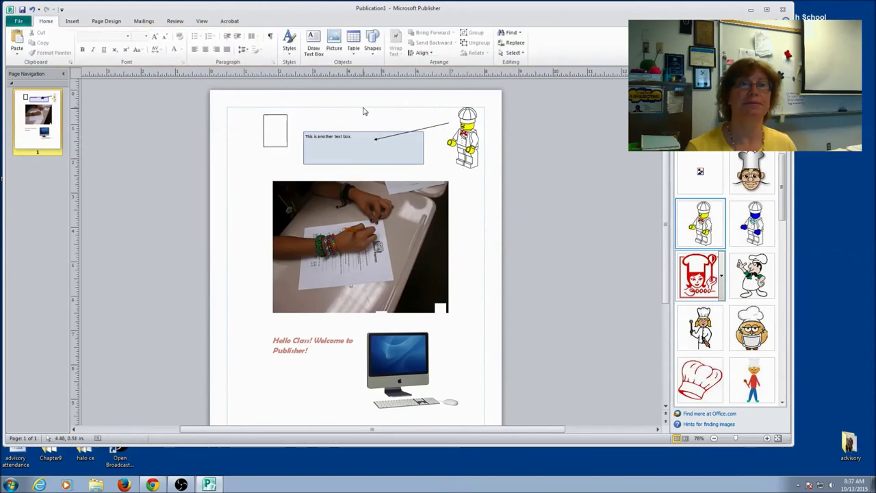
Step: Make the arrow line dark blue with a thicker weight
click(427, 128)
click(286, 43)
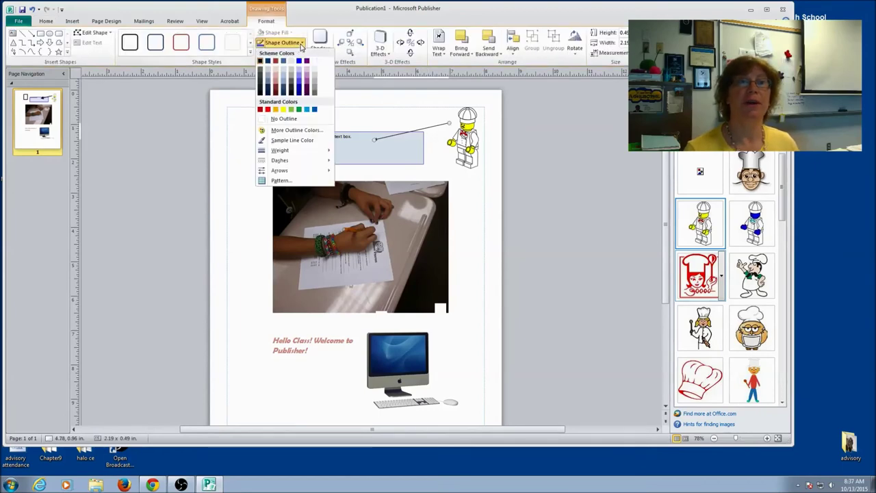
click(286, 92)
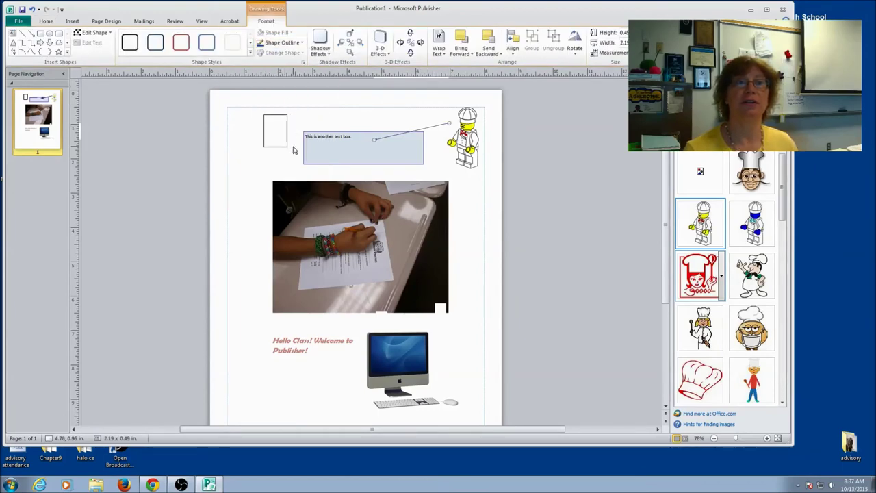
click(282, 42)
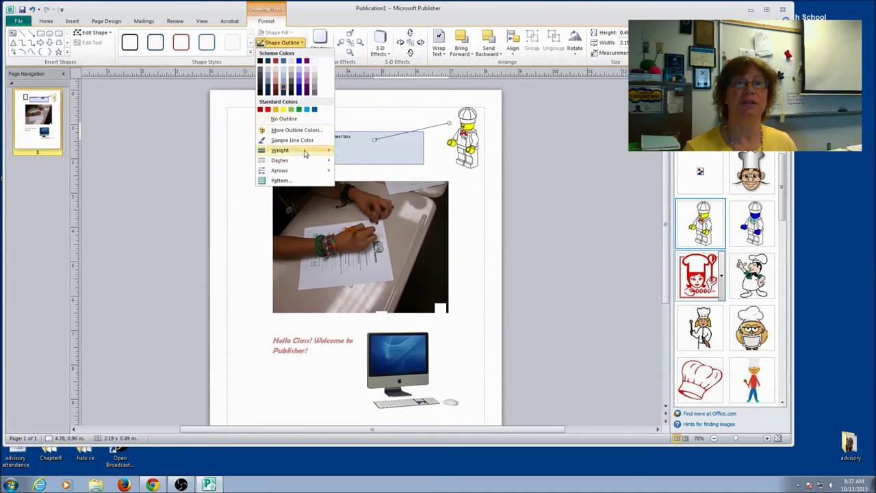
mouse_move(291, 150)
click(367, 221)
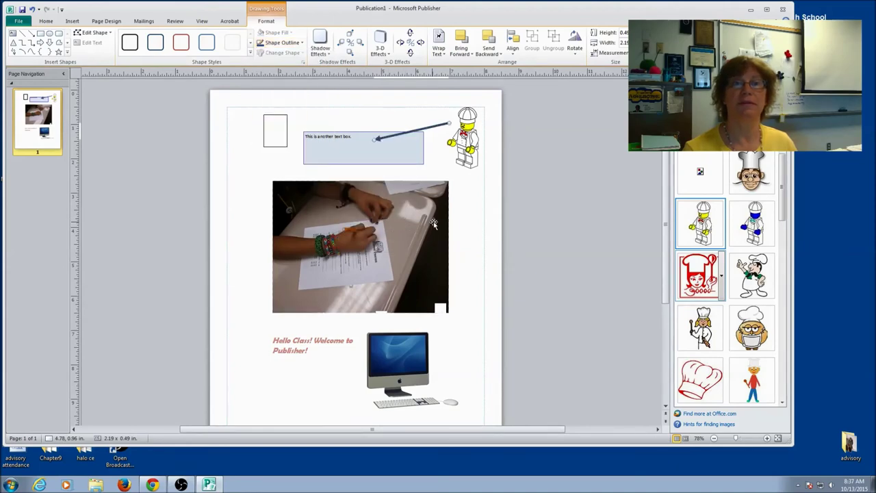
click(468, 221)
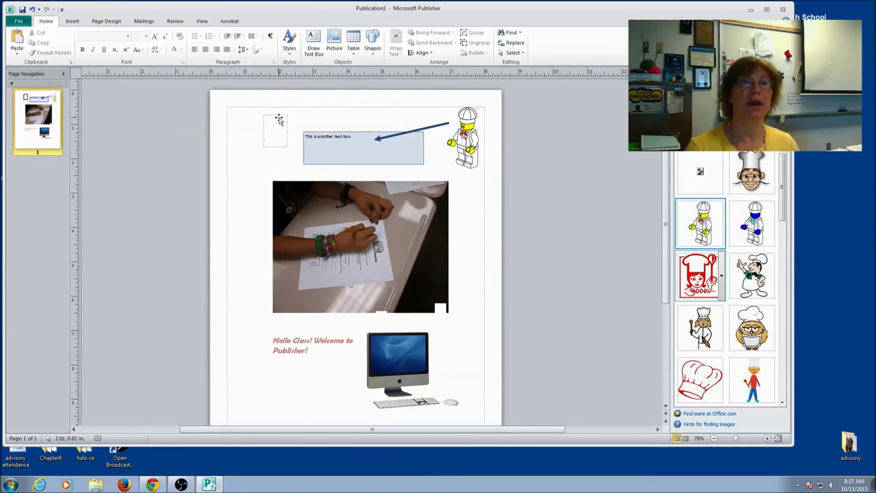
Step: Stretch the rectangle from the top-left to bottom-right page margins with a 2¼ pt border
drag(275, 121, 240, 110)
mouse_move(251, 140)
mouse_down()
mouse_move(483, 414)
mouse_move(484, 391)
mouse_up()
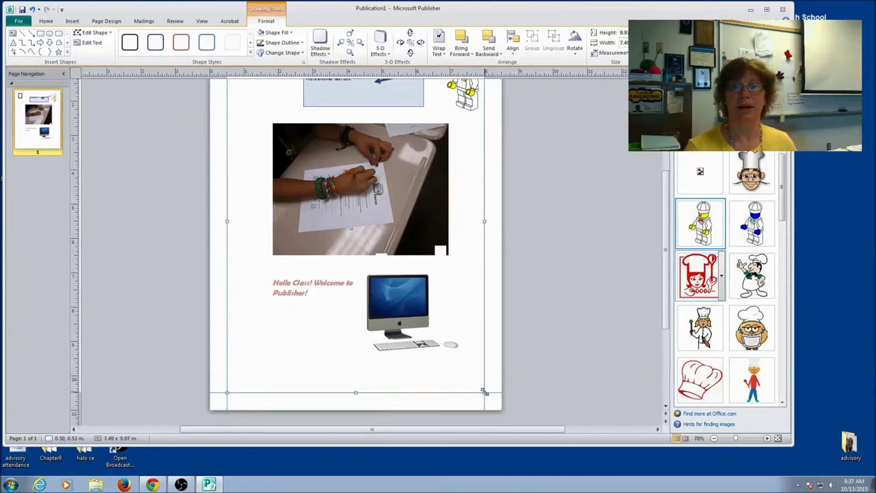
click(282, 42)
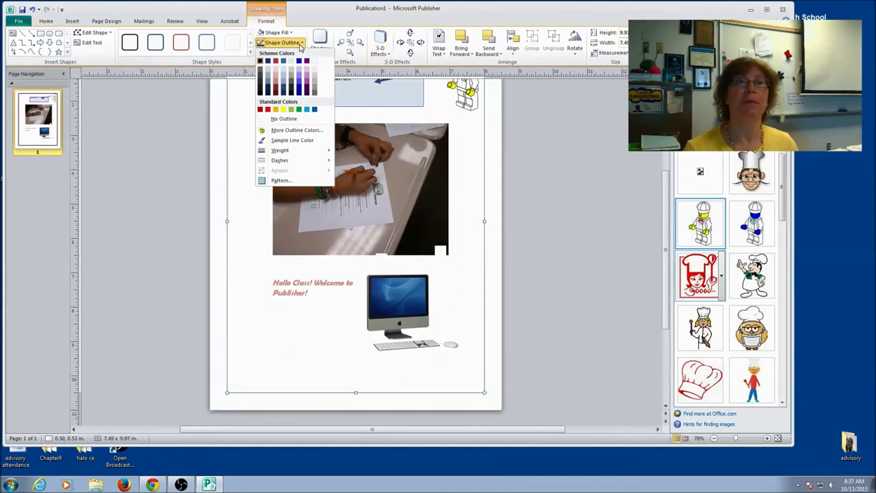
mouse_move(280, 150)
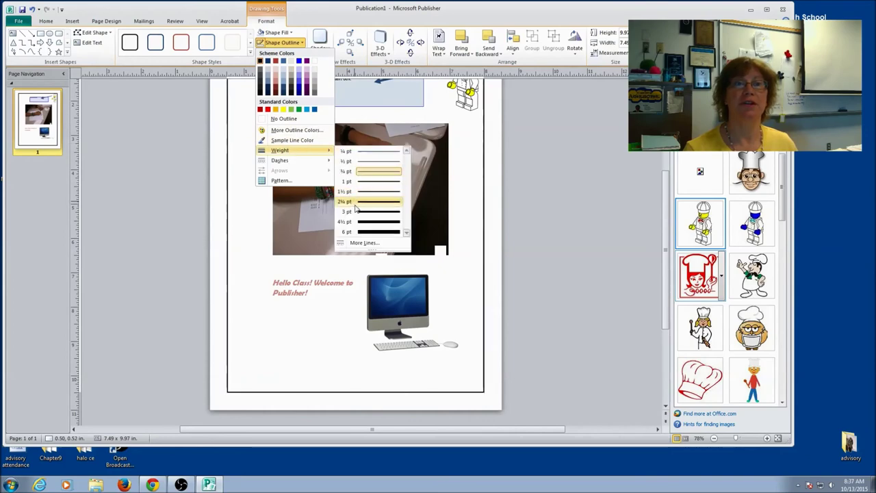
click(354, 205)
click(216, 246)
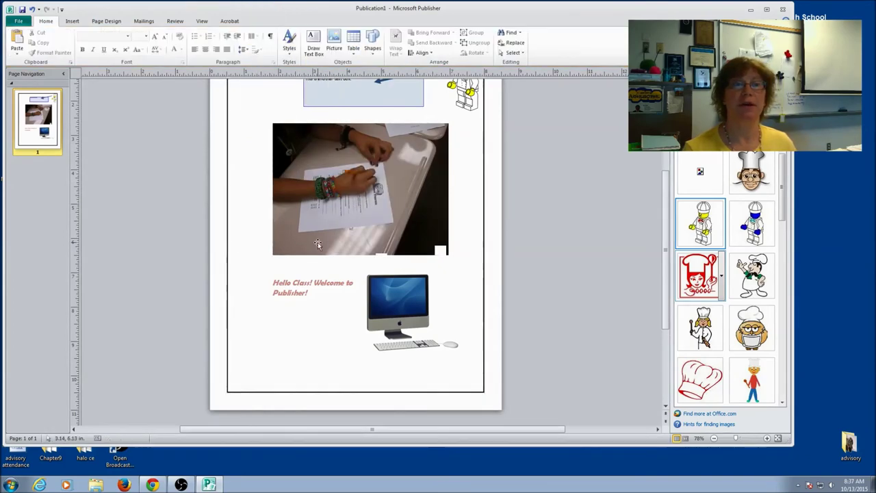
Step: Fill the page-sized rectangle dark red
click(482, 186)
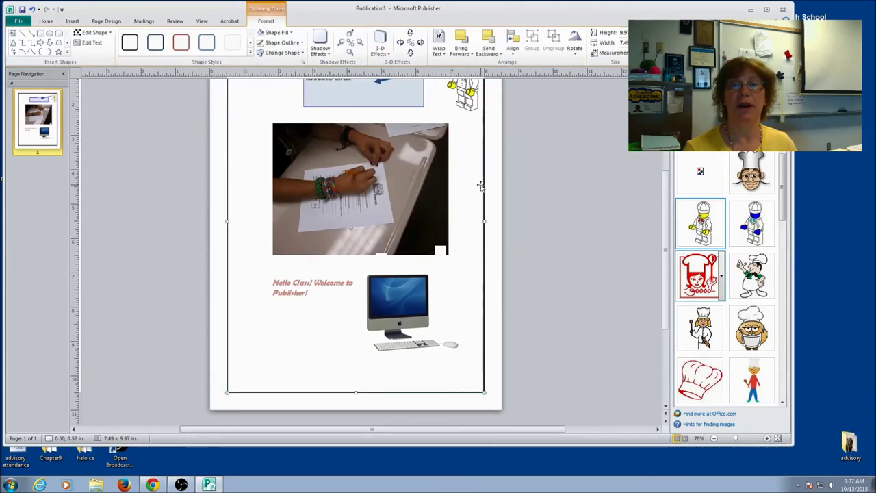
click(292, 33)
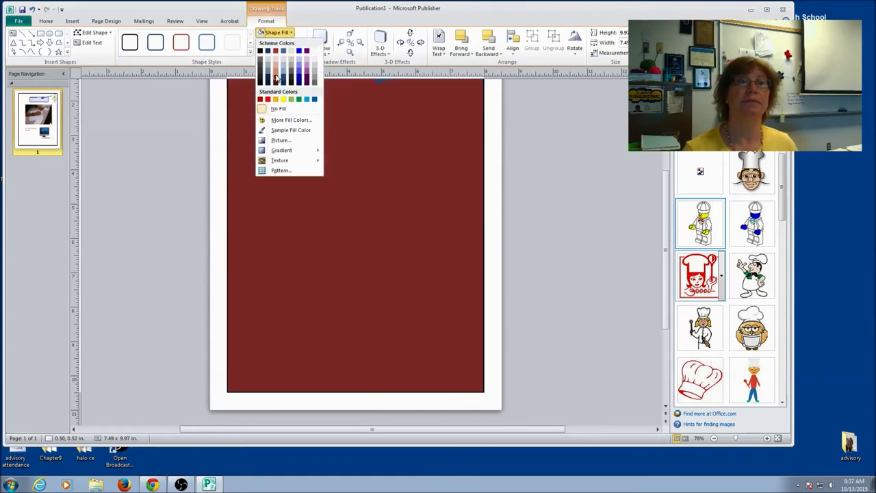
click(283, 94)
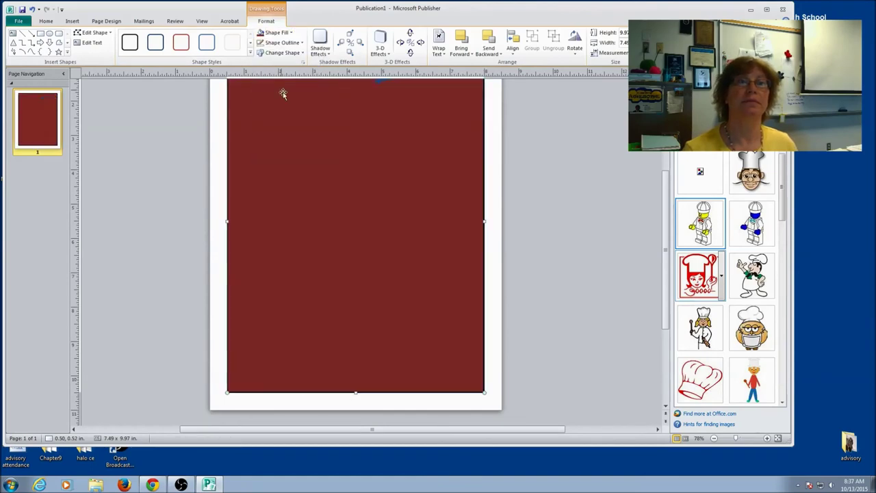
Step: Send the dark red rectangle to the back so the photo, clip art, arrow and text boxes show over it
click(488, 52)
click(505, 73)
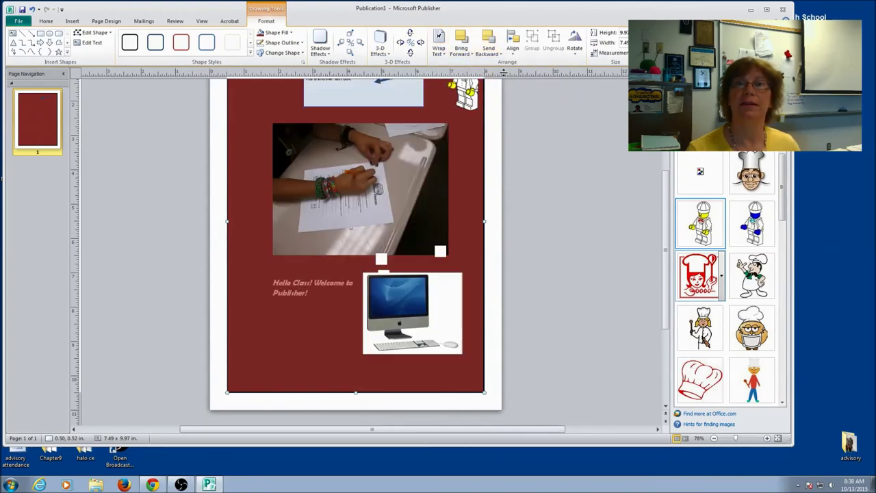
drag(668, 227, 654, 206)
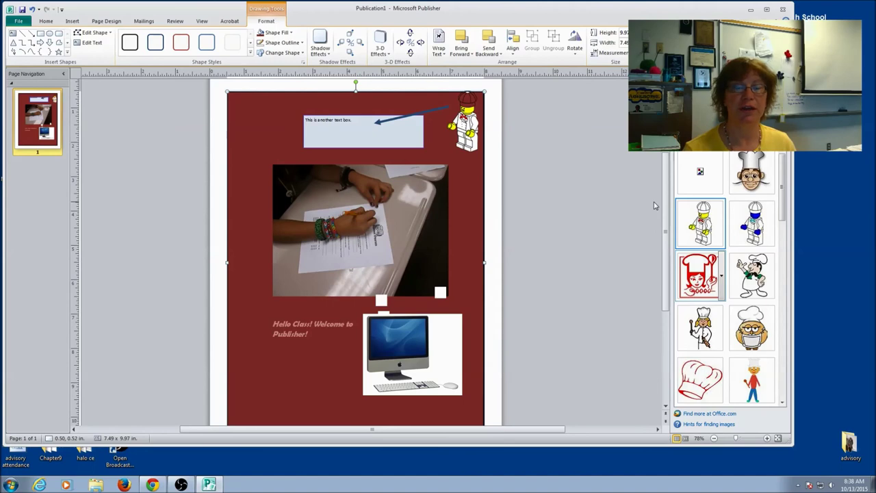
Step: Remove the two stray white squares near the photo and nudge the computer picture slightly lower
click(441, 292)
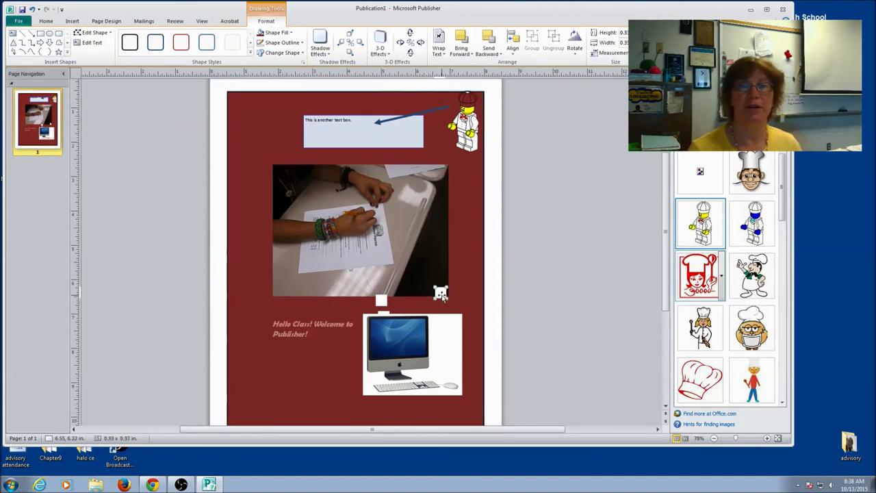
drag(442, 295, 385, 297)
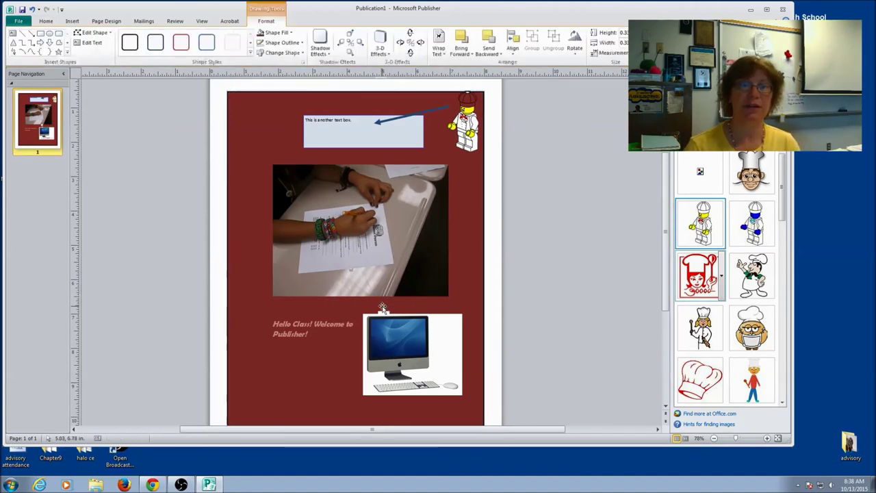
click(383, 311)
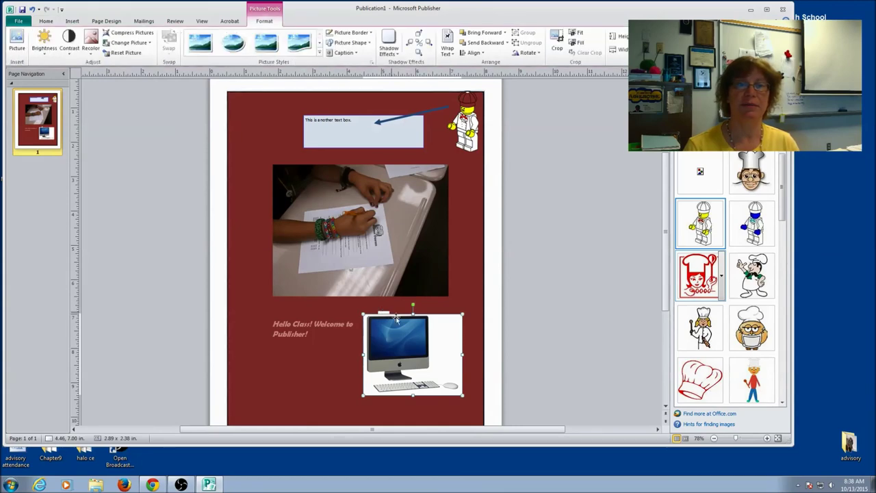
drag(386, 313, 383, 326)
click(387, 318)
key(Delete)
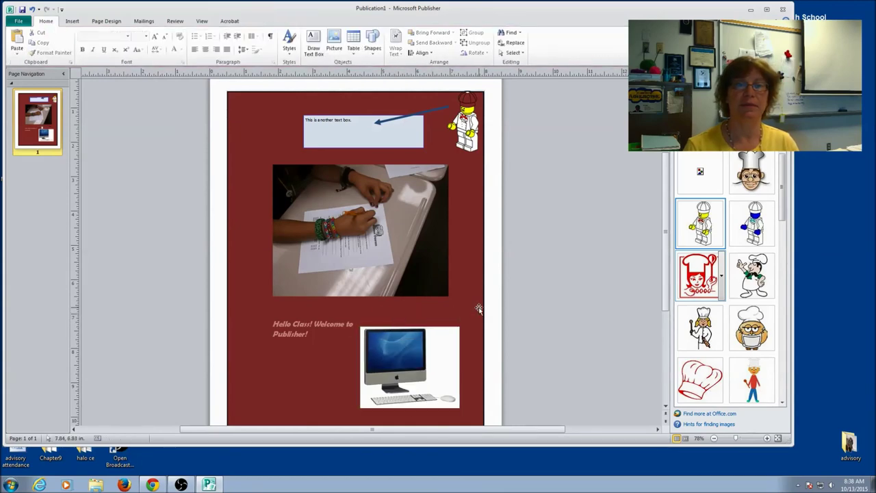